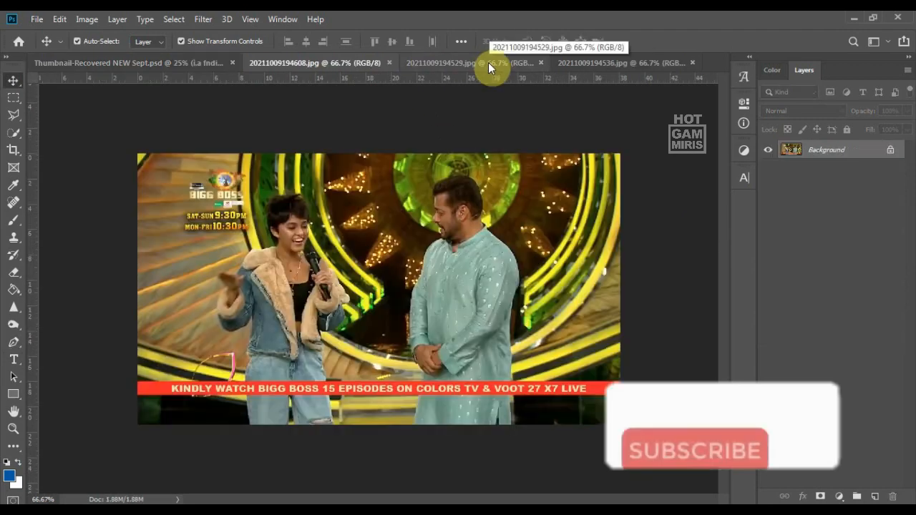
# Step: Copy 20211009194608.jpg into the thumbnail document, scale it to cover the canvas, and close the source image
pyautogui.hotkey('ctrl', 'c')
pyautogui.click(86, 63)
pyautogui.hotkey('ctrl', 'v')
pyautogui.moveTo(430, 285); pyautogui.dragTo(360, 245)
pyautogui.moveTo(399, 300); pyautogui.dragTo(544, 387)
pyautogui.press('Return')
pyautogui.click(545, 388)
pyautogui.click(364, 65)
pyautogui.hotkey('ctrl', 'w')
pyautogui.click(363, 64)
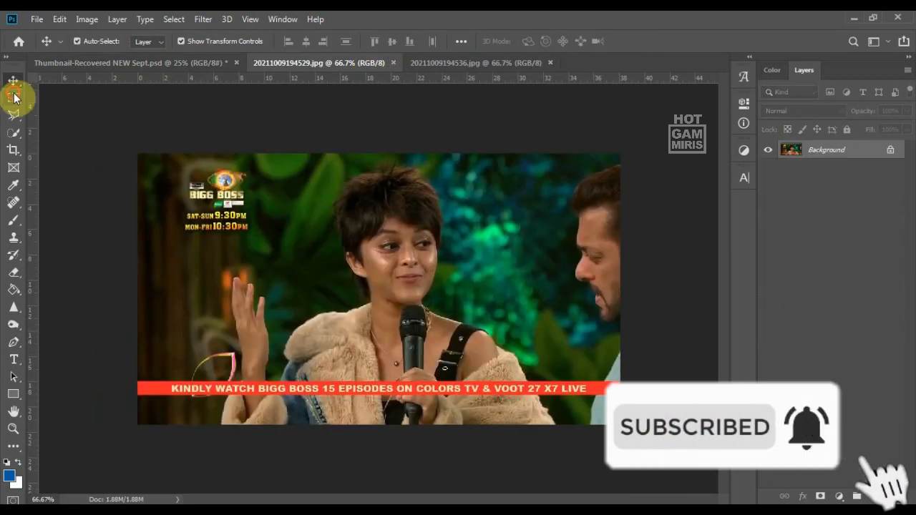
# Step: Copy most of 20211009194529.jpg into the thumbnail document, enlarge it and place it over the canvas's left side
pyautogui.click(14, 98)
pyautogui.moveTo(200, 153); pyautogui.dragTo(619, 424)
pyautogui.click(162, 65)
pyautogui.hotkey('ctrl', 'v')
pyautogui.click(15, 80)
pyautogui.moveTo(399, 289); pyautogui.dragTo(317, 249)
pyautogui.moveTo(377, 302); pyautogui.dragTo(478, 421)
pyautogui.moveTo(471, 333); pyautogui.dragTo(352, 333)
pyautogui.press('Return')
# Step: Copy all of 20211009194536.jpg into the thumbnail document, enlarge it and move it toward the canvas's lower-right area
pyautogui.click(477, 62)
pyautogui.hotkey('ctrl', 'a')
pyautogui.hotkey('ctrl', 'c')
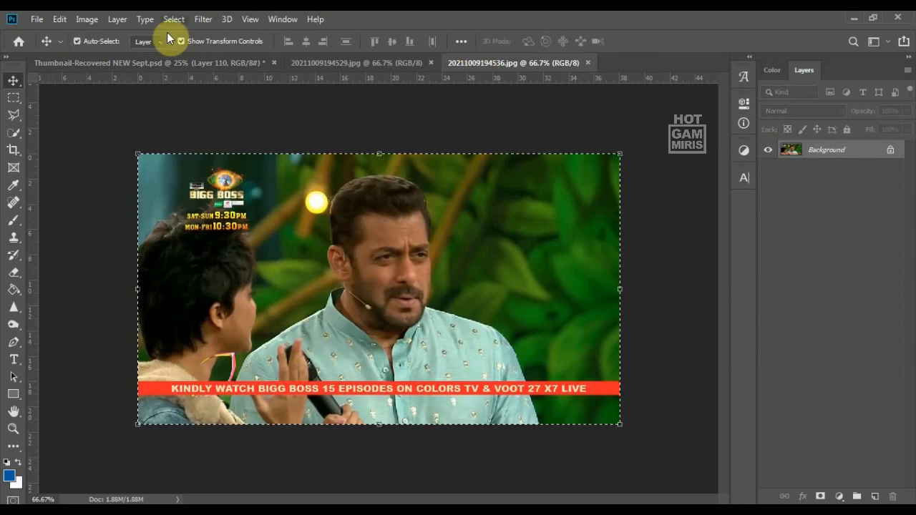
pyautogui.click(163, 63)
pyautogui.hotkey('ctrl', 'v')
pyautogui.moveTo(429, 272); pyautogui.dragTo(401, 269)
pyautogui.moveTo(471, 311); pyautogui.dragTo(557, 360)
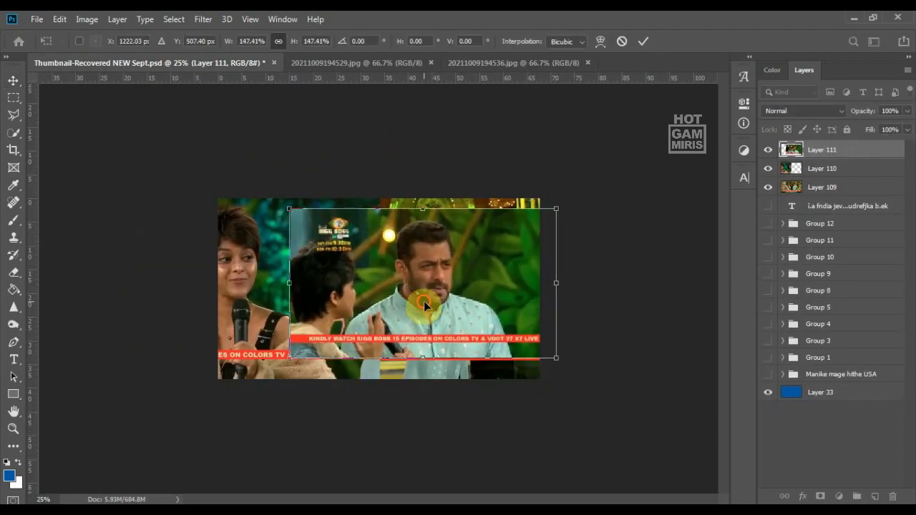
pyautogui.moveTo(424, 300); pyautogui.dragTo(578, 380)
# Step: Shrink the woman's close-up photo and position it along the left edge of the canvas
pyautogui.click(15, 80)
pyautogui.moveTo(296, 298); pyautogui.dragTo(338, 298)
pyautogui.moveTo(423, 380); pyautogui.dragTo(333, 322)
pyautogui.moveTo(261, 273); pyautogui.dragTo(256, 295)
pyautogui.press('Return')
# Step: Reposition the man's close-up at the canvas's right side and delete its left part with a rectangular selection
pyautogui.moveTo(438, 265); pyautogui.dragTo(437, 243)
pyautogui.hotkey('ctrl', 'z')
pyautogui.moveTo(492, 343); pyautogui.dragTo(421, 267)
pyautogui.press('m')
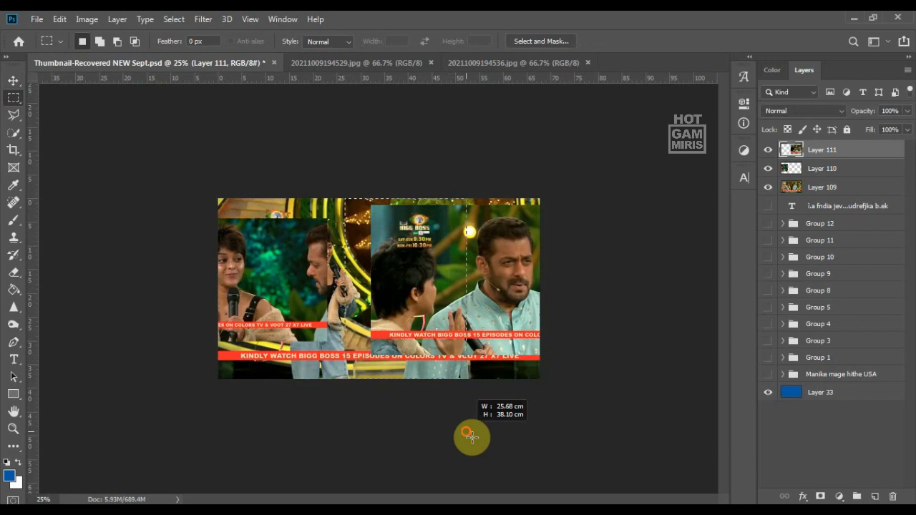
pyautogui.moveTo(467, 434); pyautogui.dragTo(467, 434)
pyautogui.press('Delete')
# Step: Delete the banner strip from the bottom of the man's close-up and fit the photo against the canvas's top edge
pyautogui.click(492, 373)
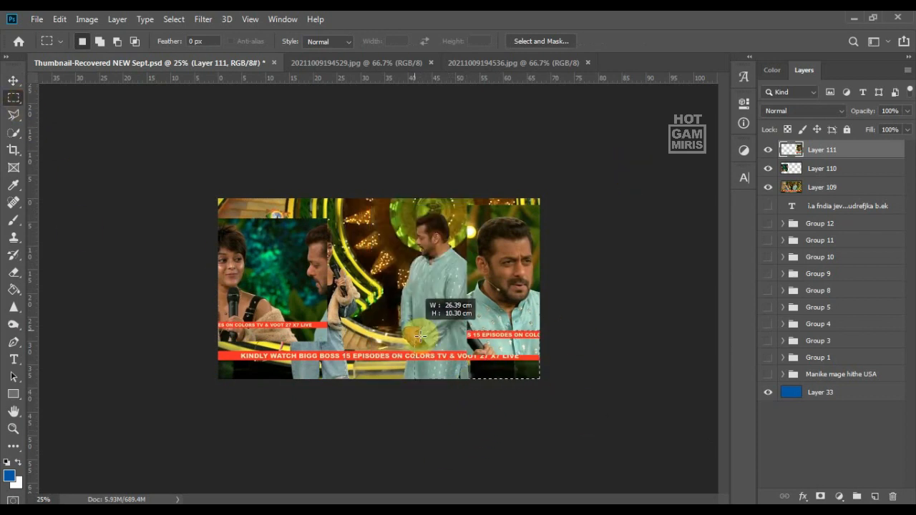
pyautogui.moveTo(518, 298); pyautogui.dragTo(513, 290)
pyautogui.moveTo(467, 348); pyautogui.dragTo(476, 365)
pyautogui.press('Return')
pyautogui.click(570, 313)
pyautogui.click(528, 297)
# Step: Try flipping the man's close-up horizontally and moving it toward the middle of the canvas
pyautogui.click(86, 18)
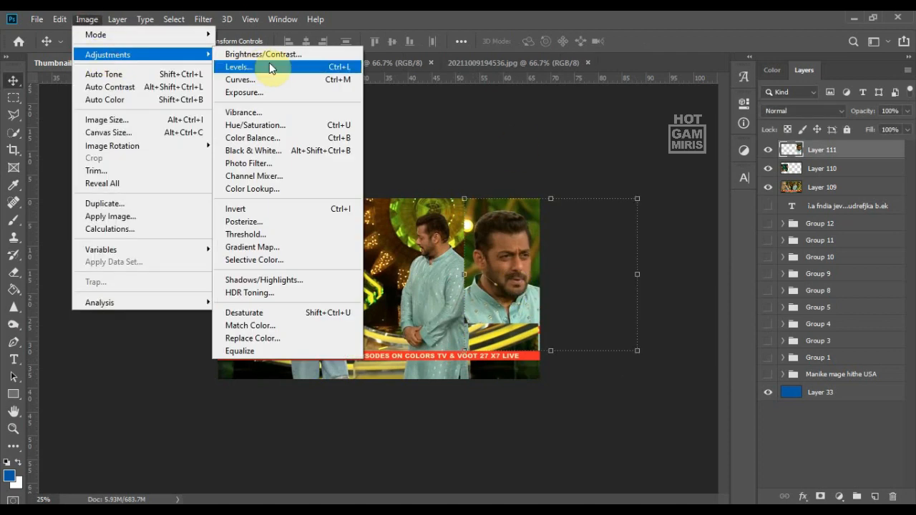
pyautogui.moveTo(59, 19)
pyautogui.moveTo(104, 323)
pyautogui.click(277, 471)
pyautogui.moveTo(519, 286); pyautogui.dragTo(415, 287)
pyautogui.hotkey('ctrl', 'z')
pyautogui.hotkey('ctrl', 'z')
pyautogui.click(621, 440)
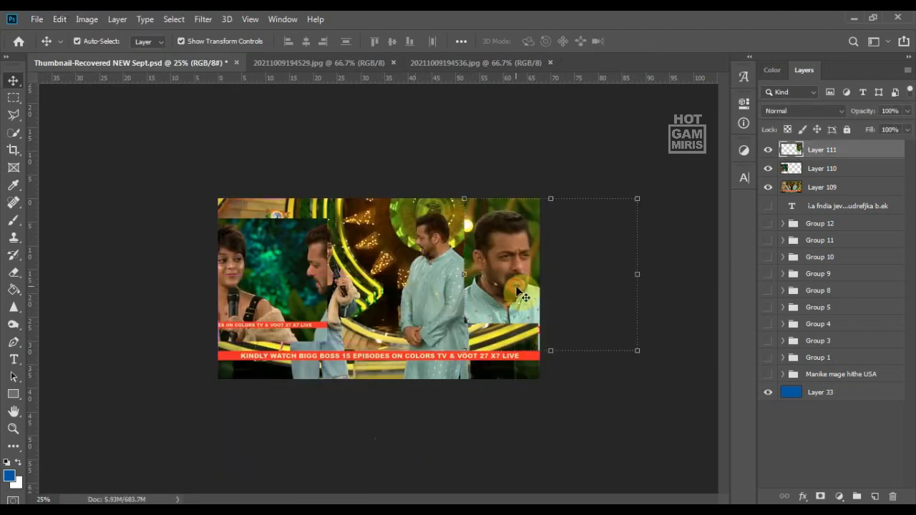
# Step: Shift the stage photo right, move the man's close-up to the lower left, and place the woman's close-up on the right
pyautogui.click(521, 296)
pyautogui.click(593, 387)
pyautogui.moveTo(293, 322)
pyautogui.mouseDown()
pyautogui.moveTo(312, 399)
pyautogui.moveTo(302, 322)
pyautogui.mouseUp()
pyautogui.moveTo(417, 340); pyautogui.dragTo(475, 342)
pyautogui.click(465, 443)
pyautogui.moveTo(286, 307); pyautogui.dragTo(288, 287)
pyautogui.moveTo(523, 270); pyautogui.dragTo(293, 287)
pyautogui.moveTo(292, 235); pyautogui.dragTo(462, 256)
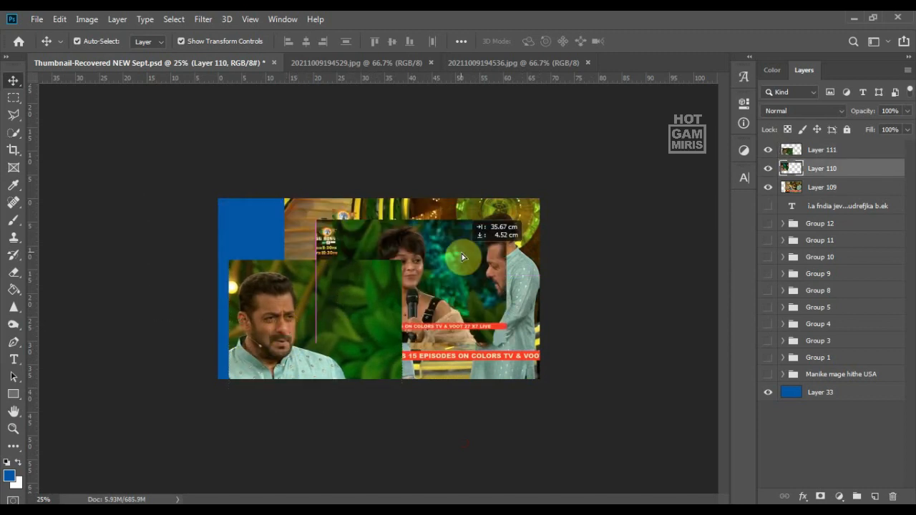
pyautogui.moveTo(464, 299); pyautogui.dragTo(482, 299)
# Step: Flip the woman's close-up horizontally and move it into the lower-right corner of the canvas
pyautogui.click(60, 19)
pyautogui.moveTo(136, 321)
pyautogui.click(329, 471)
pyautogui.moveTo(462, 267); pyautogui.dragTo(515, 305)
# Step: Replace the man's close-up with a fresh copy of 20211009194536.jpg and delete the part showing the woman
pyautogui.moveTo(330, 334); pyautogui.dragTo(337, 288)
pyautogui.click(509, 63)
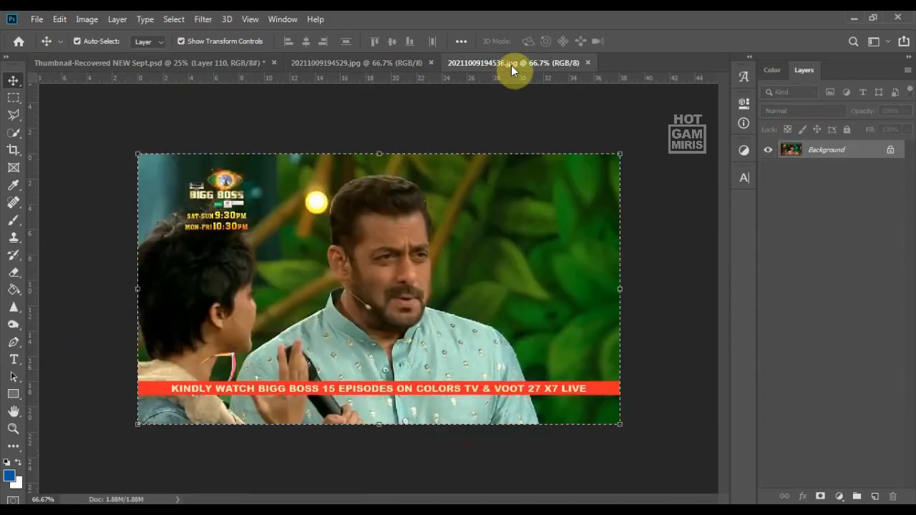
pyautogui.moveTo(144, 63); pyautogui.dragTo(358, 304)
pyautogui.press('m')
pyautogui.click(243, 213)
pyautogui.moveTo(305, 435); pyautogui.dragTo(306, 435)
pyautogui.press('Delete')
pyautogui.hotkey('ctrl', 'd')
# Step: Scale the man's close-up and align it with the canvas's bottom edge, left of the woman's close-up
pyautogui.click(14, 81)
pyautogui.moveTo(384, 309); pyautogui.dragTo(352, 309)
pyautogui.moveTo(268, 359); pyautogui.dragTo(244, 378)
pyautogui.press('Return')
# Step: Delete the right strip of the man's close-up and nudge the photo right until it meets the woman's close-up
pyautogui.press('m')
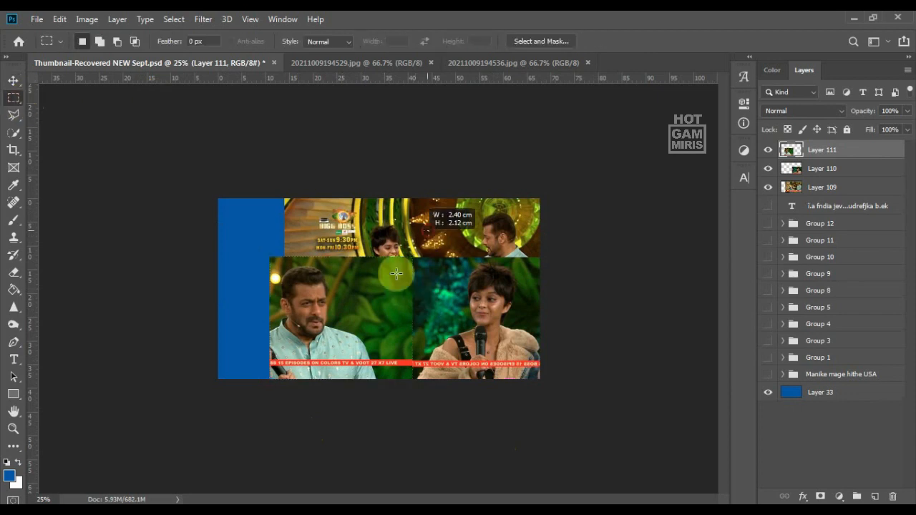
pyautogui.press('Delete')
pyautogui.hotkey('ctrl', 'd')
pyautogui.click(14, 81)
pyautogui.hotkey('shift', 'Right')
pyautogui.hotkey('shift', 'Right')
pyautogui.hotkey('shift', 'Right')
pyautogui.hotkey('shift', 'Right')
pyautogui.hotkey('shift', 'Right')
pyautogui.hotkey('shift', 'Right')
pyautogui.hotkey('shift', 'Right')
pyautogui.hotkey('shift', 'Right')
pyautogui.hotkey('shift', 'Right')
pyautogui.hotkey('shift', 'Right')
pyautogui.hotkey('shift', 'Right')
pyautogui.hotkey('shift', 'Right')
pyautogui.hotkey('shift', 'Right')
pyautogui.hotkey('shift', 'Right')
pyautogui.hotkey('shift', 'Right')
pyautogui.hotkey('shift', 'Right')
pyautogui.hotkey('shift', 'Right')
pyautogui.hotkey('shift', 'Right')
pyautogui.hotkey('shift', 'Right')
pyautogui.hotkey('shift', 'Right')
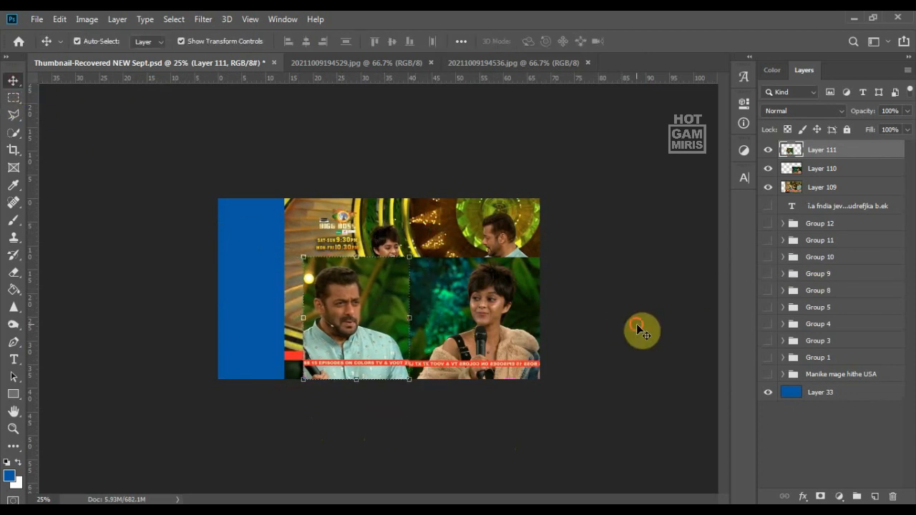
pyautogui.click(638, 326)
# Step: Move the woman's close-up to the upper-left corner of the canvas and resize the two close-up photos
pyautogui.click(837, 189)
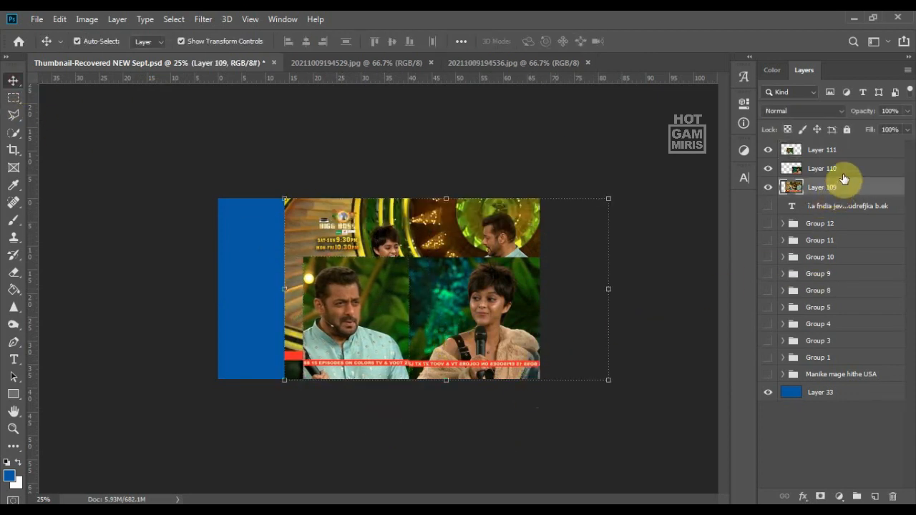
pyautogui.click(841, 169)
pyautogui.keyDown('ctrl'); pyautogui.click(842, 151); pyautogui.keyUp('ctrl')
pyautogui.moveTo(511, 304); pyautogui.dragTo(285, 266)
pyautogui.keyDown('ctrl'); pyautogui.click(449, 335); pyautogui.keyUp('ctrl')
pyautogui.moveTo(317, 315)
pyautogui.mouseDown()
pyautogui.moveTo(302, 360)
pyautogui.moveTo(285, 316)
pyautogui.moveTo(301, 322)
pyautogui.mouseUp()
pyautogui.moveTo(332, 265); pyautogui.dragTo(314, 297)
pyautogui.moveTo(286, 344); pyautogui.dragTo(349, 313)
pyautogui.press('Return')
# Step: Hide both close-up layers and duplicate the stage photo in Layer 109
pyautogui.click(767, 150)
pyautogui.click(769, 170)
pyautogui.click(852, 188)
pyautogui.hotkey('ctrl', 'j')
pyautogui.click(857, 207)
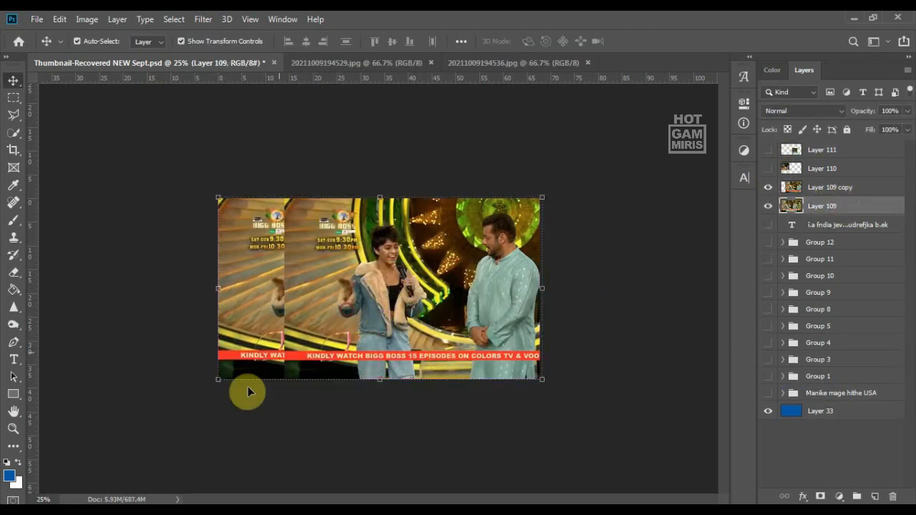
# Step: Enlarge and shift the original stage photo in Layer 109 so the woman fills the canvas's left strip
pyautogui.moveTo(218, 379); pyautogui.dragTo(99, 445)
pyautogui.moveTo(250, 350); pyautogui.dragTo(266, 319)
pyautogui.click(642, 365)
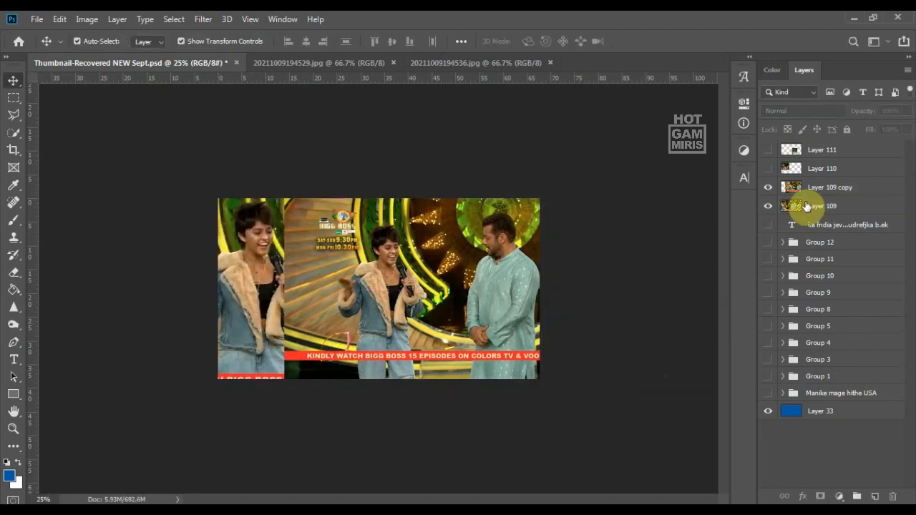
# Step: Show both close-ups again, duplicate the woman's close-up layer, and hide Layer 109
pyautogui.click(768, 150)
pyautogui.click(767, 169)
pyautogui.click(796, 170)
pyautogui.hotkey('ctrl', 'j')
pyautogui.click(767, 227)
# Step: Stack both woman's close-up layers beneath Layer 109 copy and enlarge Layer 110 to the full canvas height
pyautogui.moveTo(801, 173); pyautogui.dragTo(772, 218)
pyautogui.moveTo(296, 270); pyautogui.dragTo(295, 280)
pyautogui.moveTo(347, 322); pyautogui.dragTo(267, 307)
pyautogui.press('Return')
pyautogui.moveTo(821, 169); pyautogui.dragTo(805, 220)
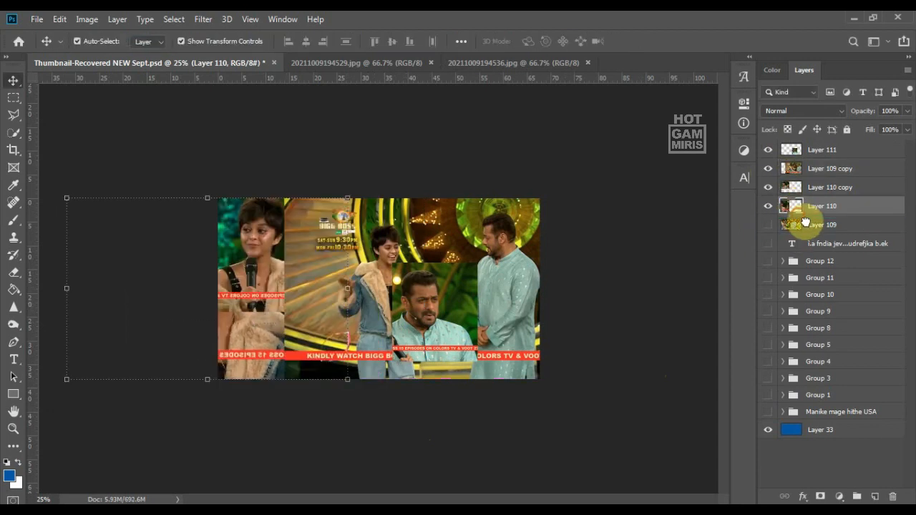
# Step: Cut a slanted section off the left side of Layer 109 copy using a Polygonal Lasso selection
pyautogui.click(858, 169)
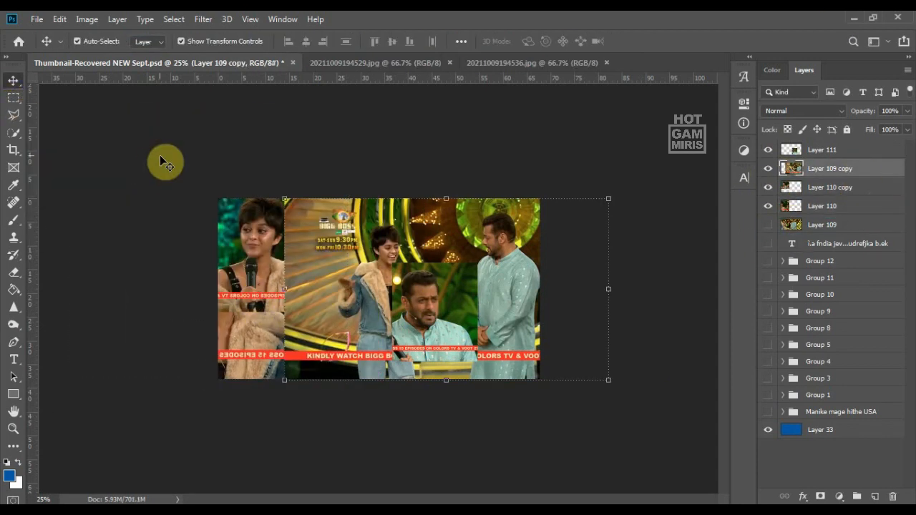
pyautogui.click(13, 114)
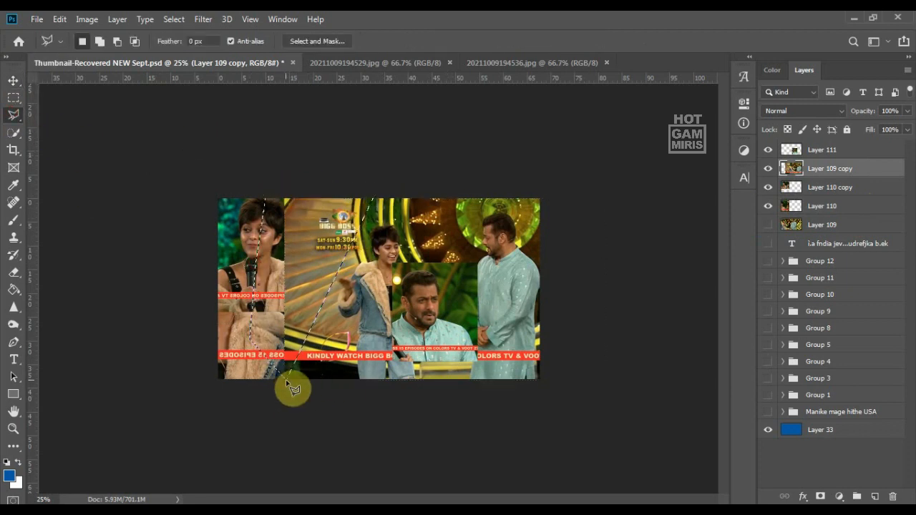
pyautogui.hotkey('ctrl', 'x')
pyautogui.click(664, 460)
# Step: Move the man's close-up beside the woman's at the top and stack Layer 111 between Layer 109 copy and Layer 110 copy
pyautogui.moveTo(435, 313); pyautogui.dragTo(336, 248)
pyautogui.moveTo(792, 150); pyautogui.dragTo(798, 214)
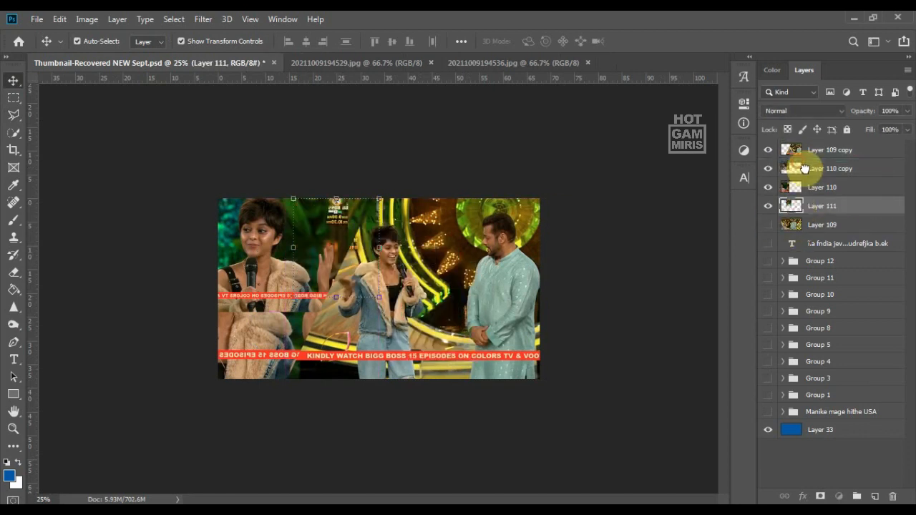
pyautogui.moveTo(804, 168); pyautogui.dragTo(801, 162)
pyautogui.click(622, 292)
# Step: Enlarge and shift Layer 110 so its green background fills the lower-left corner of the canvas
pyautogui.moveTo(255, 368); pyautogui.dragTo(260, 391)
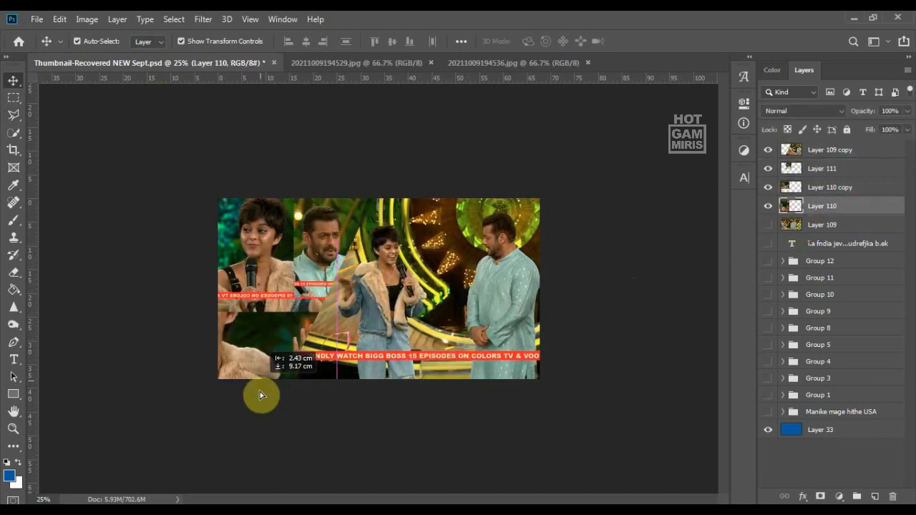
pyautogui.moveTo(342, 379); pyautogui.dragTo(319, 359)
pyautogui.click(365, 64)
pyautogui.click(506, 66)
pyautogui.click(119, 62)
pyautogui.moveTo(267, 336); pyautogui.dragTo(191, 431)
pyautogui.moveTo(355, 279); pyautogui.dragTo(421, 236)
pyautogui.moveTo(271, 344); pyautogui.dragTo(209, 402)
pyautogui.press('Return')
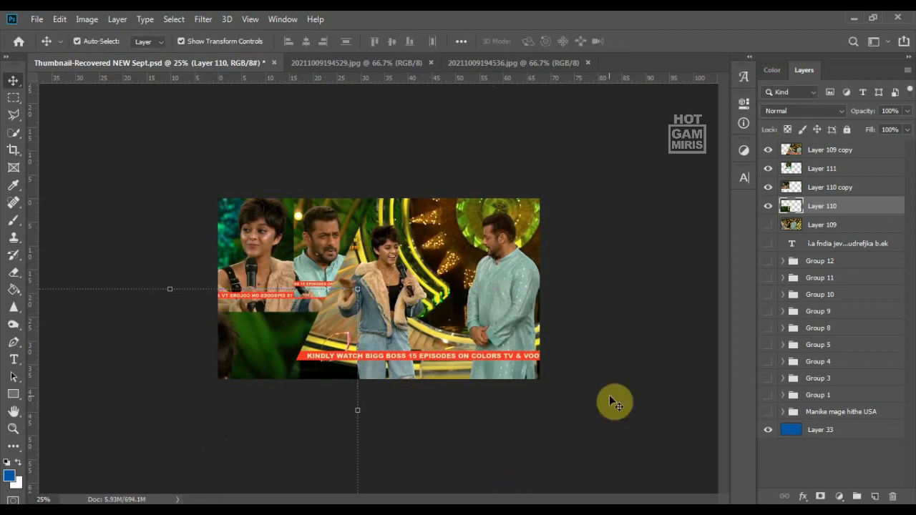
# Step: Check the open source photos and open 20211009194608.jpg from New folder (2) in Adobe Photoshop CC 2019
pyautogui.click(841, 151)
pyautogui.click(372, 63)
pyautogui.click(476, 63)
pyautogui.hotkey('ctrl', 'o')
pyautogui.click(863, 393)
pyautogui.moveTo(147, 510)
pyautogui.click(200, 492)
pyautogui.rightClick(261, 385)
pyautogui.moveTo(339, 261)
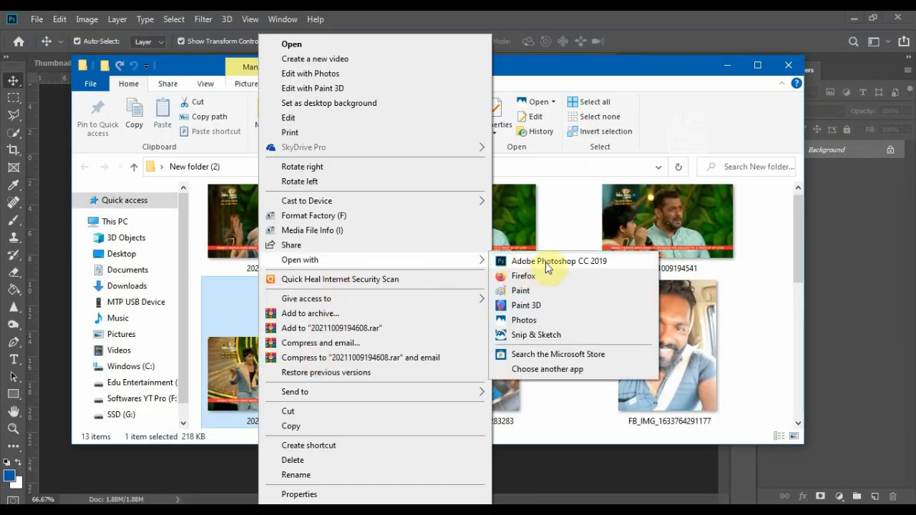
pyautogui.click(542, 265)
# Step: Close the source photos, leaving only the thumbnail document open
pyautogui.click(692, 63)
pyautogui.click(535, 63)
pyautogui.click(383, 63)
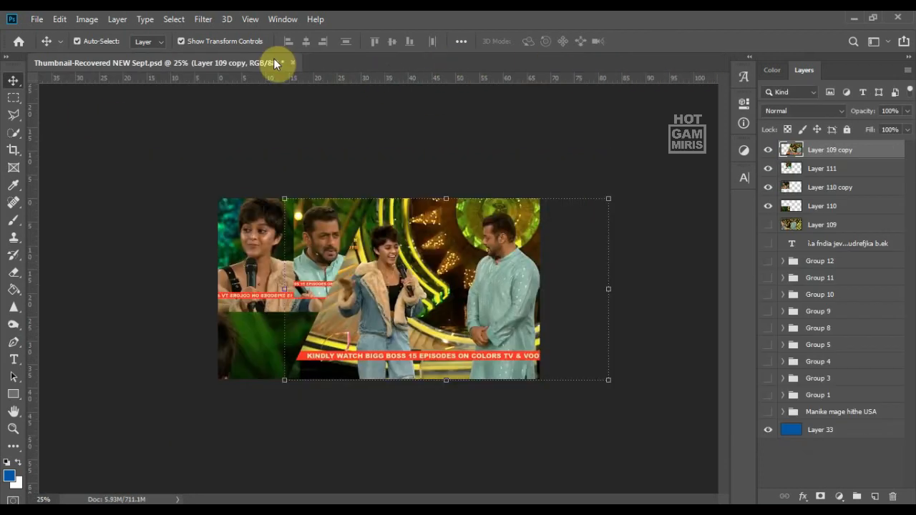
# Step: Paste the copied stage photo, stack it beneath Layer 110, hide Layer 110, and scale the photo to fill the lower-left corner
pyautogui.hotkey('ctrl', 'v')
pyautogui.hotkey('ctrl', 't')
pyautogui.moveTo(265, 365); pyautogui.dragTo(222, 415)
pyautogui.moveTo(816, 151); pyautogui.dragTo(791, 237)
pyautogui.click(769, 207)
pyautogui.moveTo(281, 348); pyautogui.dragTo(317, 348)
pyautogui.moveTo(255, 395); pyautogui.dragTo(286, 363)
pyautogui.press('Return')
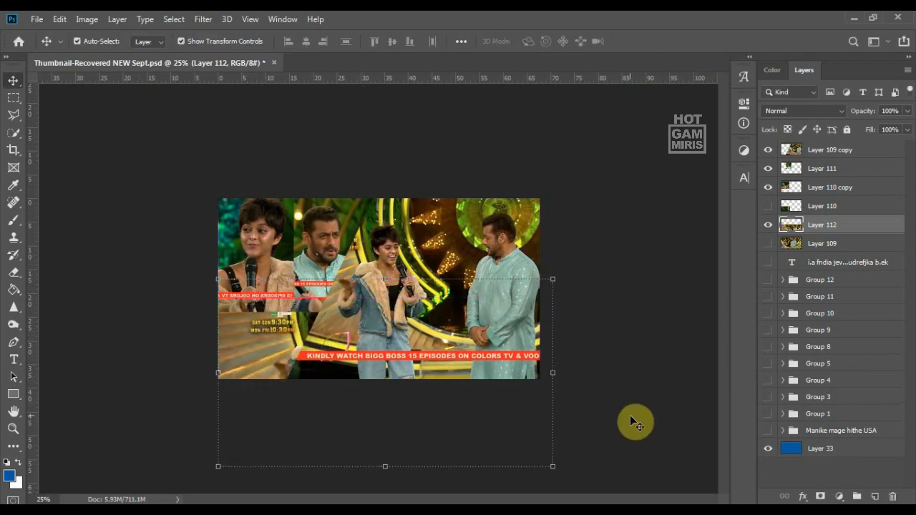
pyautogui.click(636, 352)
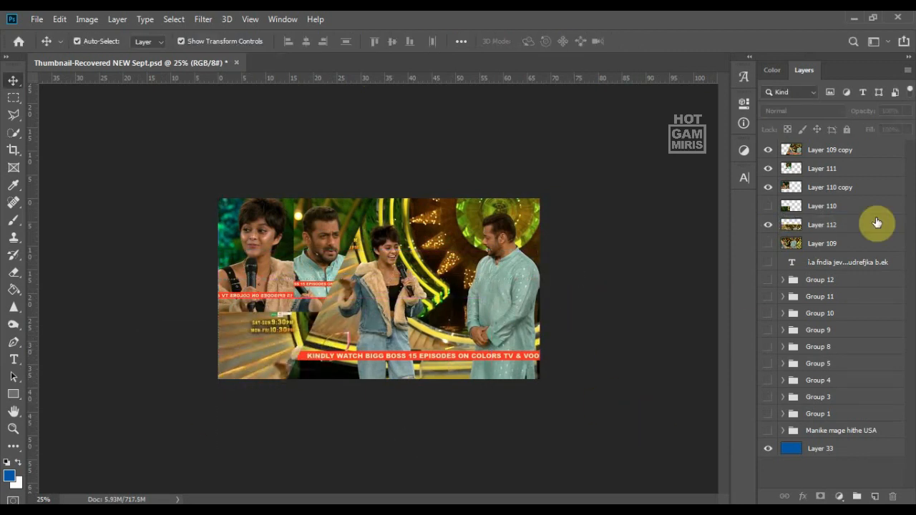
# Step: Show the hidden Sinhala headline text layer and move it to the top of the layer stack
pyautogui.click(837, 150)
pyautogui.hotkey('alt', 'Tab')
pyautogui.click(803, 40)
pyautogui.click(769, 263)
pyautogui.moveTo(792, 264); pyautogui.dragTo(790, 145)
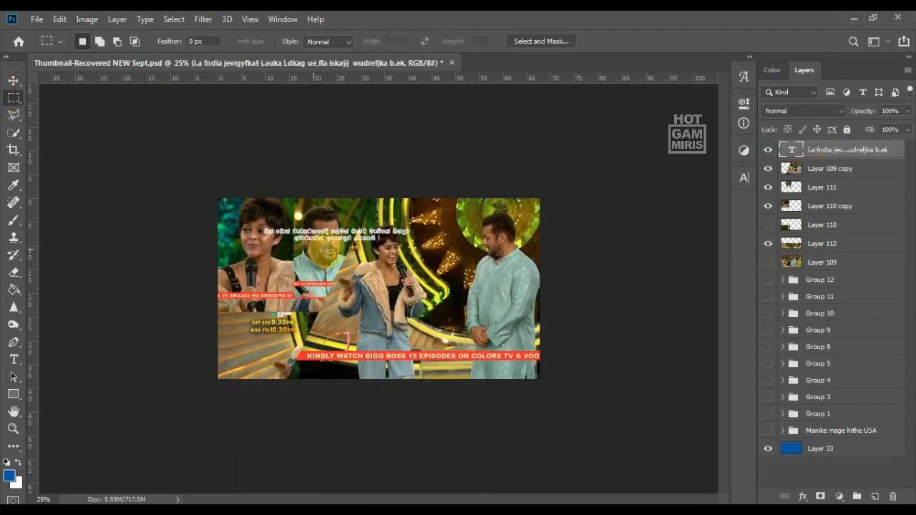
# Step: Enlarge the Sinhala headline and move it over the lower part of the thumbnail
pyautogui.doubleClick(791, 150)
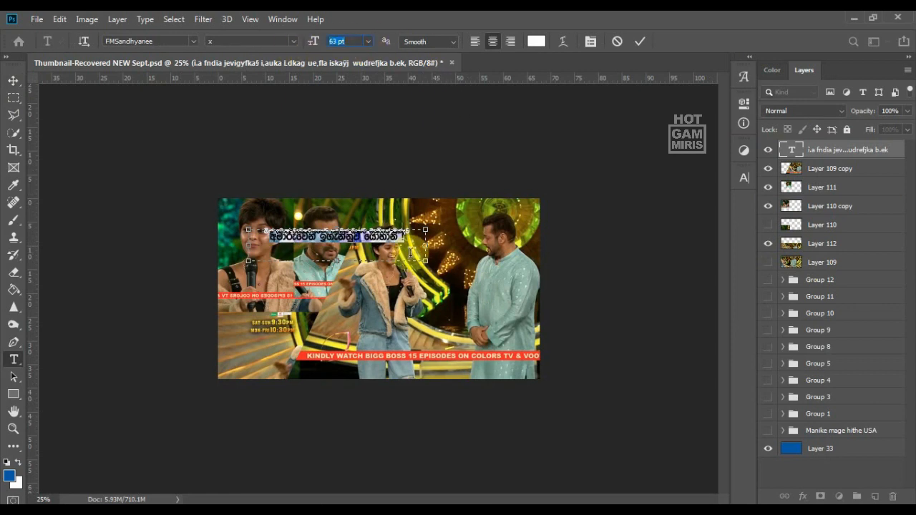
pyautogui.click(13, 85)
pyautogui.moveTo(425, 260); pyautogui.dragTo(558, 368)
pyautogui.moveTo(248, 286); pyautogui.dragTo(190, 303)
pyautogui.moveTo(465, 244); pyautogui.dragTo(308, 355)
# Step: Break the headline into three lines, left-align it and position it near the canvas's lower-left edge
pyautogui.doubleClick(792, 150)
pyautogui.click(419, 360)
pyautogui.press('Return')
pyautogui.click(13, 81)
pyautogui.moveTo(417, 354); pyautogui.dragTo(447, 342)
pyautogui.doubleClick(792, 151)
pyautogui.click(474, 42)
pyautogui.click(13, 82)
# Step: Tighten the spacing between the headline's lines by setting the leading to 102 pt
pyautogui.doubleClick(792, 151)
pyautogui.click(744, 177)
pyautogui.click(702, 212)
pyautogui.scroll(10, 702, 212)
pyautogui.click(240, 344)
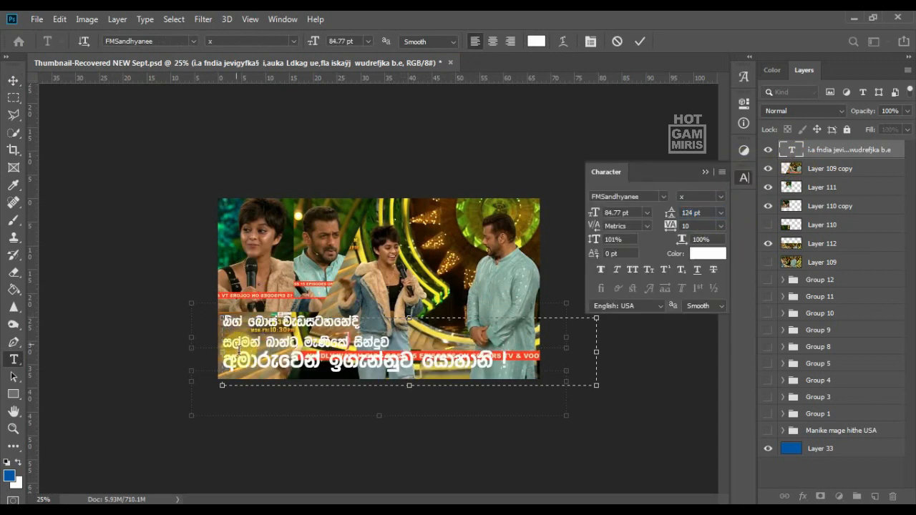
pyautogui.moveTo(512, 378); pyautogui.dragTo(152, 290)
pyautogui.click(705, 212)
pyautogui.write('102')
pyautogui.click(272, 354)
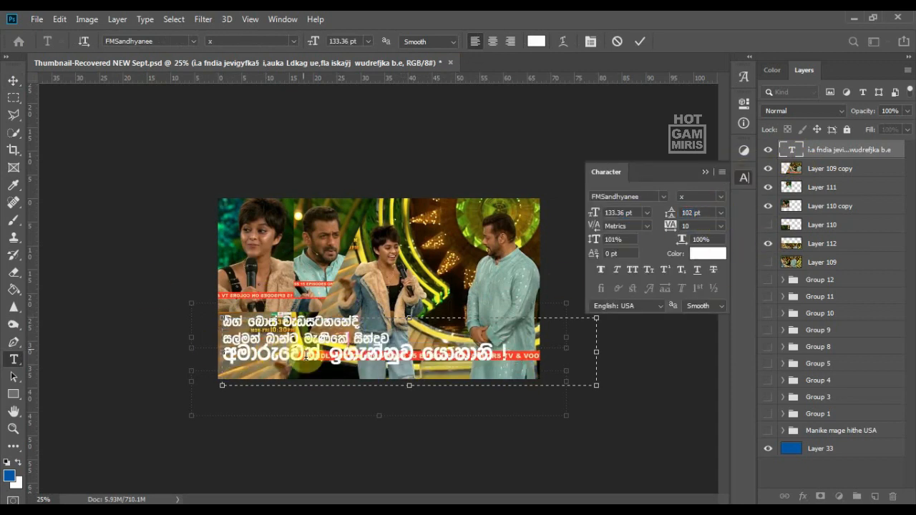
pyautogui.click(705, 172)
pyautogui.click(13, 81)
# Step: Draw a blue rectangle of 2140 × 592 px across the lower canvas, stack it beneath the headline and shift the text down slightly
pyautogui.click(14, 394)
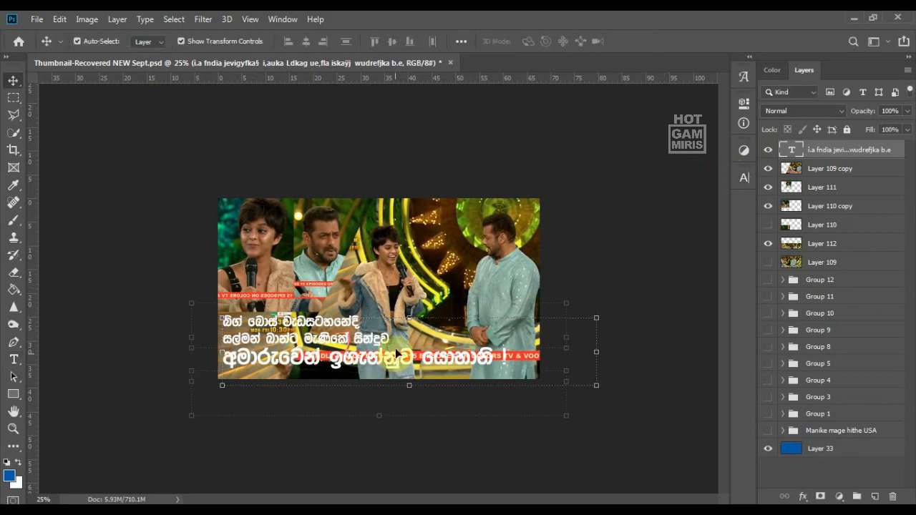
pyautogui.click(9, 476)
pyautogui.click(863, 85)
pyautogui.moveTo(219, 312); pyautogui.dragTo(566, 414)
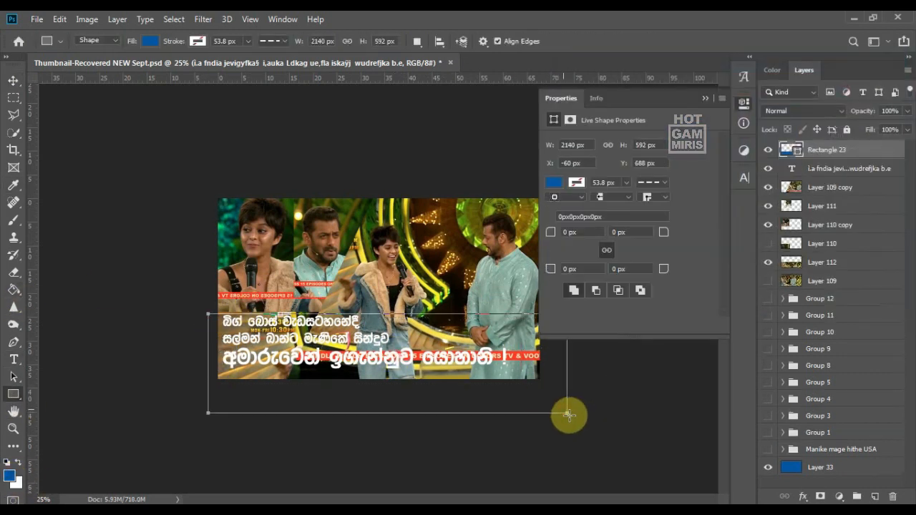
pyautogui.moveTo(823, 151)
pyautogui.mouseDown()
pyautogui.moveTo(803, 147)
pyautogui.moveTo(803, 166)
pyautogui.mouseUp()
pyautogui.click(9, 86)
pyautogui.moveTo(363, 336); pyautogui.dragTo(365, 345)
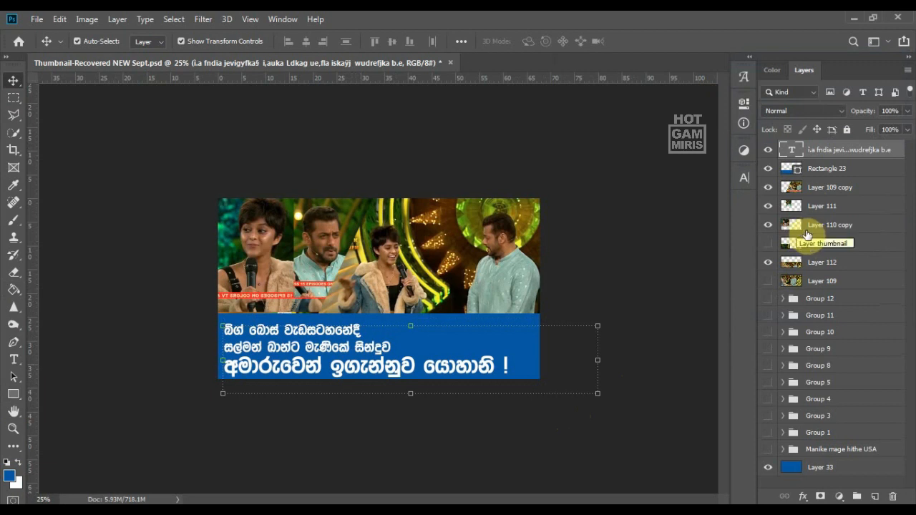
# Step: Take the words "සල්මන් ඛාන්ට" out of the headline's second line and place them in a new text box over the photos
pyautogui.doubleClick(796, 153)
pyautogui.click(289, 352)
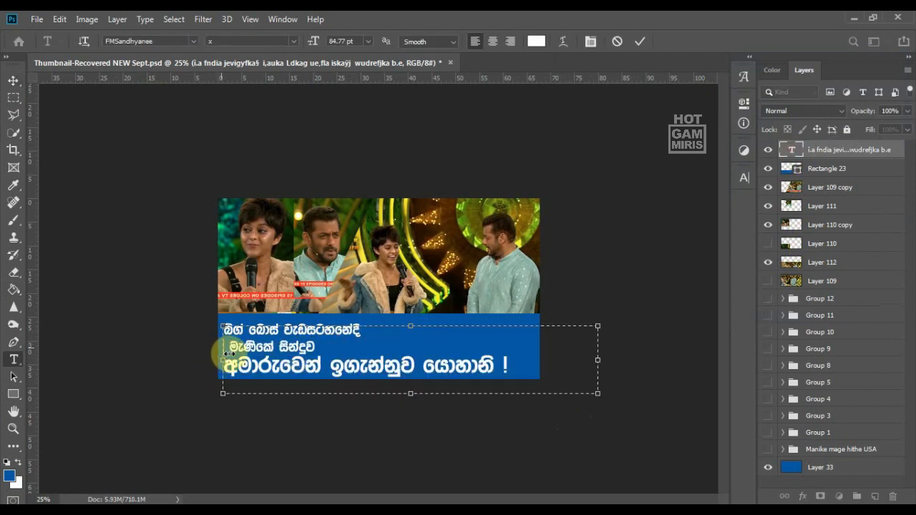
pyautogui.click(390, 414)
pyautogui.click(14, 359)
pyautogui.moveTo(277, 257); pyautogui.dragTo(487, 351)
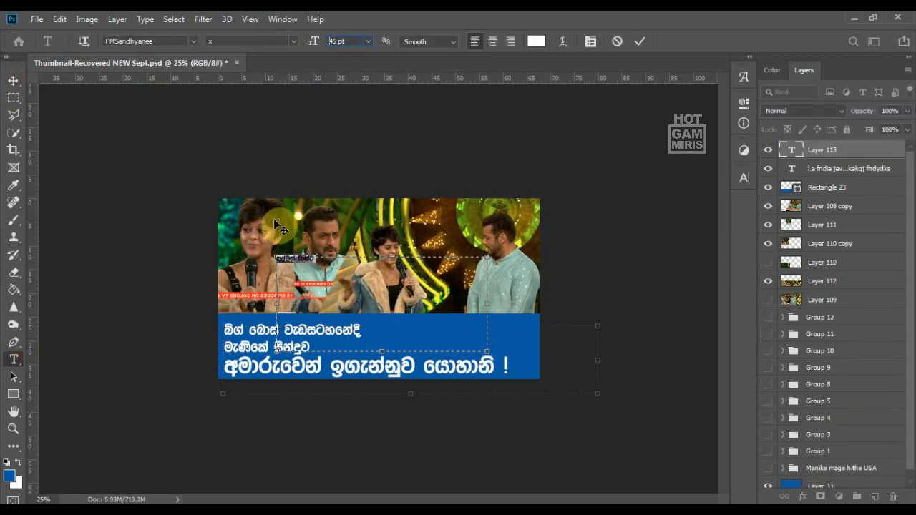
# Step: Enlarge the "සල්මන් ඛාන්ට" text and fit it on the blue band beside the headline's first line
pyautogui.click(17, 83)
pyautogui.moveTo(361, 280); pyautogui.dragTo(470, 307)
pyautogui.moveTo(370, 277); pyautogui.dragTo(464, 343)
pyautogui.moveTo(566, 325); pyautogui.dragTo(593, 315)
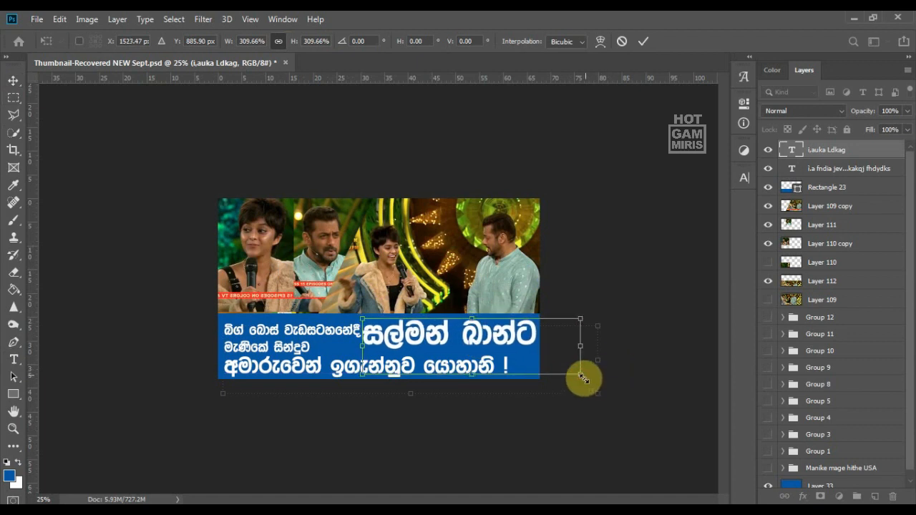
pyautogui.moveTo(587, 377); pyautogui.dragTo(569, 371)
pyautogui.press('Return')
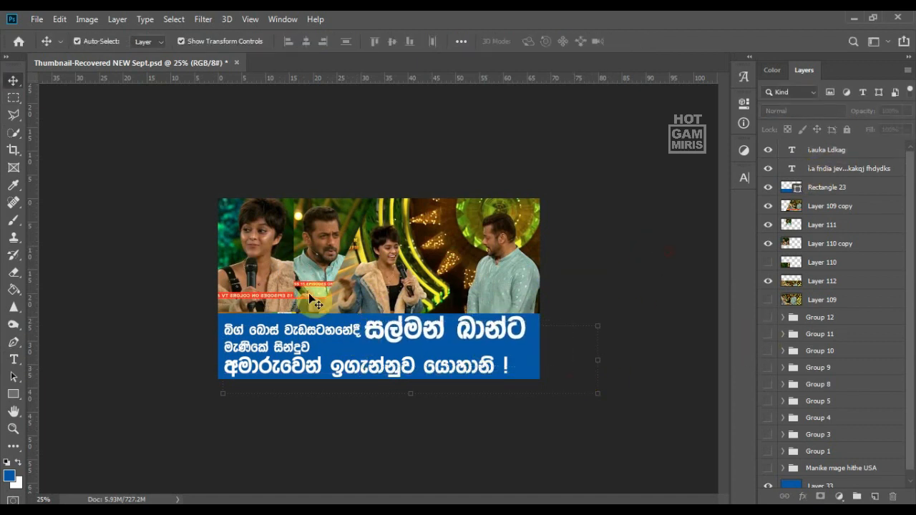
# Step: Set the words "බිග් බොස්" in the headline to 100 pt and adjust the spacing between them
pyautogui.doubleClick(792, 168)
pyautogui.write('100')
pyautogui.moveTo(247, 331); pyautogui.dragTo(254, 332)
pyautogui.click(744, 178)
pyautogui.moveTo(701, 213); pyautogui.dragTo(654, 234)
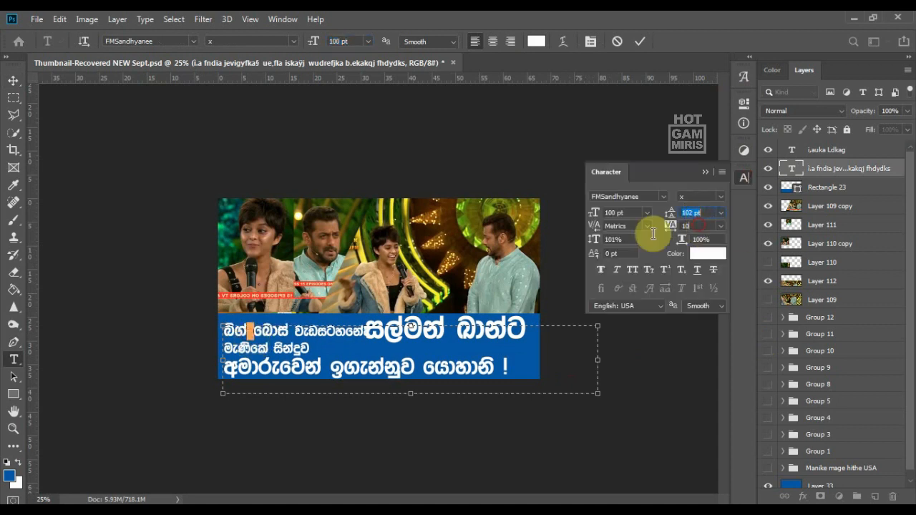
# Step: Shift the "සල්මන් ඛාන්ට" text slightly right, away from the end of the first headline line
pyautogui.click(13, 81)
pyautogui.click(428, 412)
pyautogui.click(432, 363)
pyautogui.moveTo(406, 336); pyautogui.dragTo(415, 337)
pyautogui.click(709, 410)
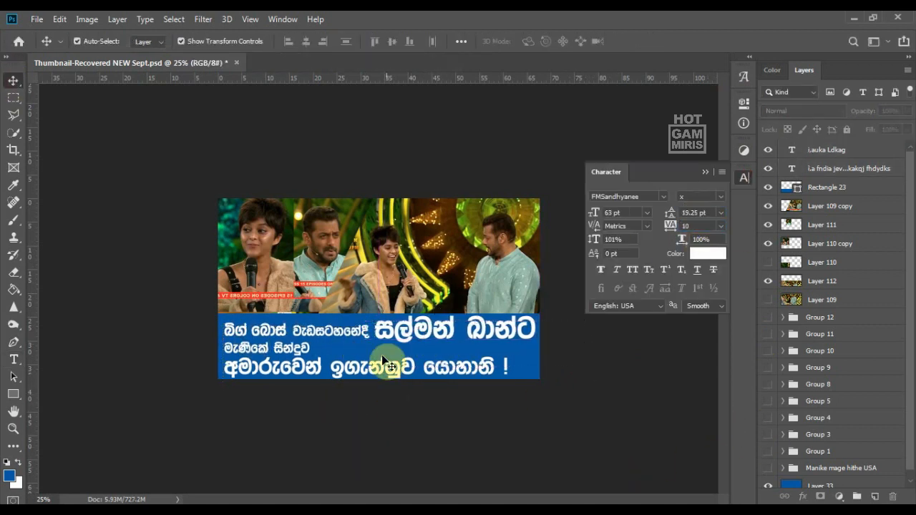
# Step: Convert "magee hithee" to Sinhala font text in KDJ Singlish and replace "සින්දුව" in the headline's second line with it
pyautogui.click(287, 350)
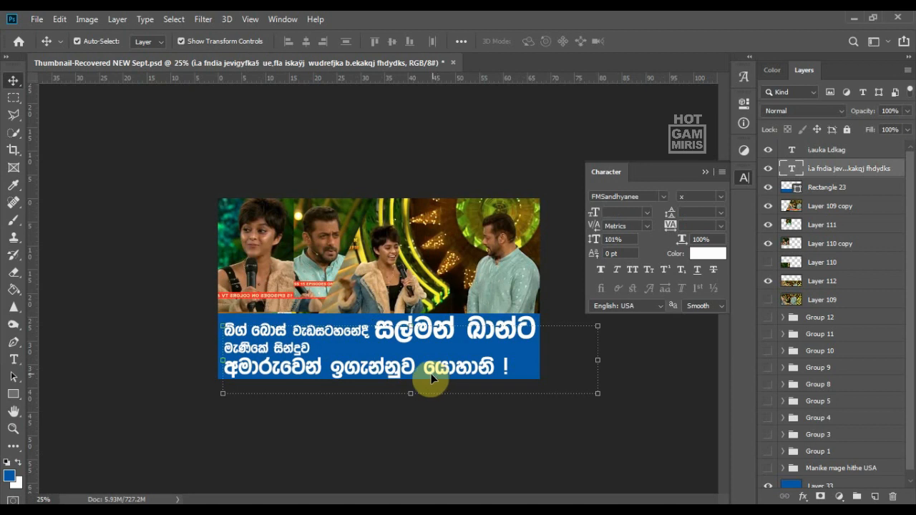
pyautogui.click(709, 168)
pyautogui.doubleClick(315, 354)
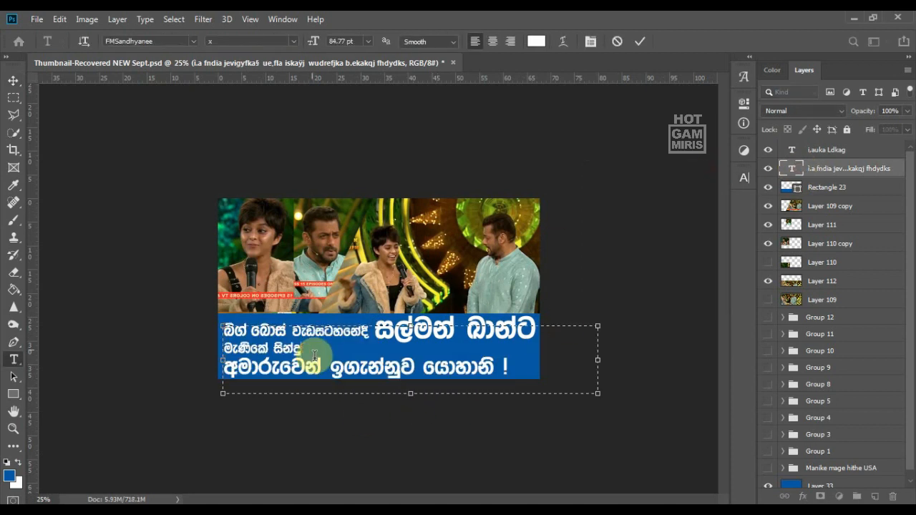
pyautogui.click(105, 510)
pyautogui.moveTo(746, 152); pyautogui.dragTo(478, 69)
pyautogui.write('magee hithee')
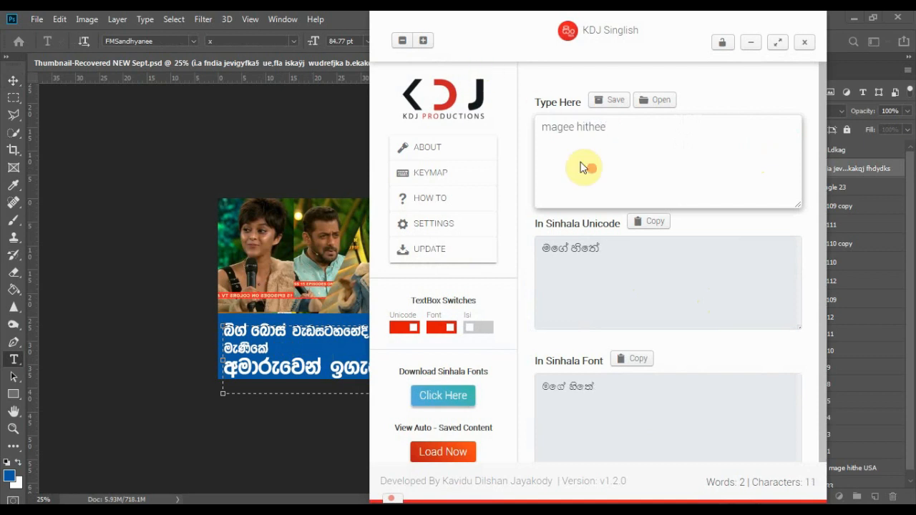
pyautogui.click(632, 359)
pyautogui.moveTo(278, 342); pyautogui.dragTo(178, 345)
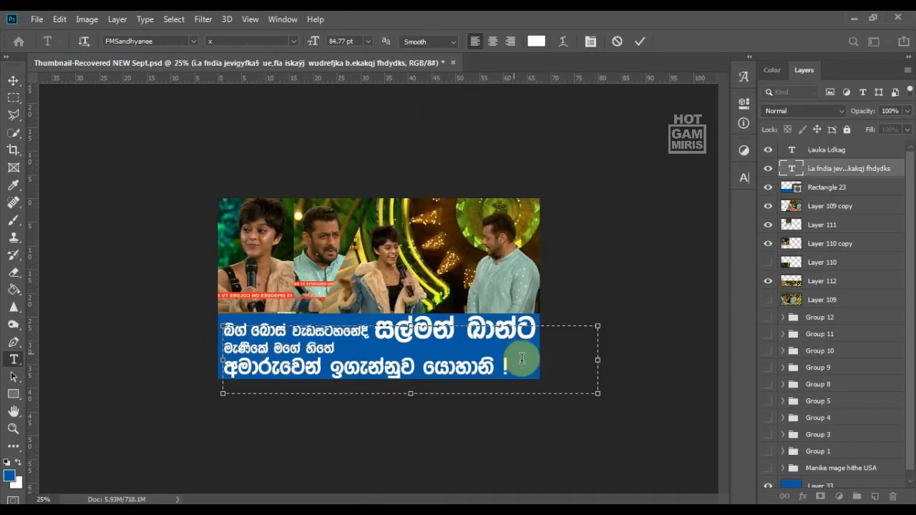
# Step: Join the headline's last line onto the "මැණිකේ මගේ හිතේ" line and set its size to 90 pt
pyautogui.click(228, 374)
pyautogui.press('BackSpace')
pyautogui.moveTo(279, 378); pyautogui.dragTo(217, 355)
pyautogui.click(368, 41)
pyautogui.click(357, 213)
pyautogui.click(348, 363)
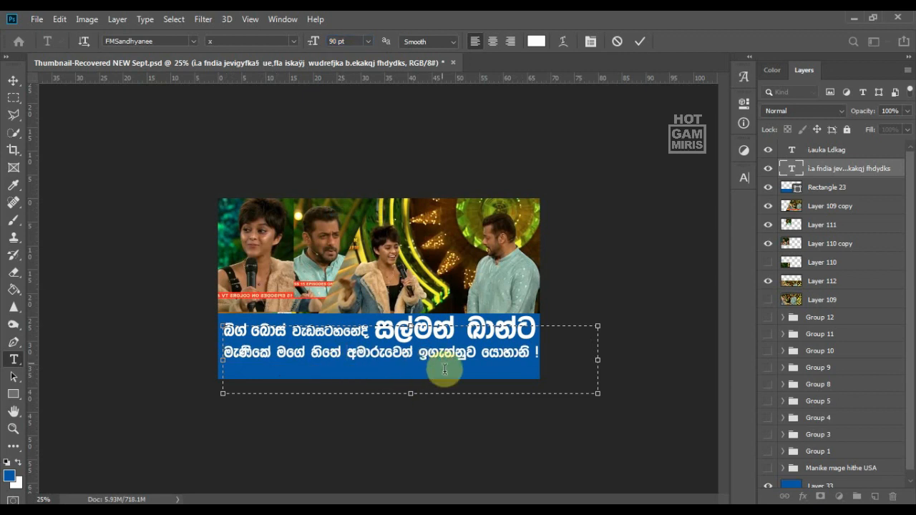
# Step: Cut "බිග් බොස් වැඩසටහනේදී" from the headline into its own text box over the photos and adjust its font size
pyautogui.click(12, 80)
pyautogui.click(630, 263)
pyautogui.click(816, 169)
pyautogui.doubleClick(791, 169)
pyautogui.moveTo(379, 336); pyautogui.dragTo(192, 336)
pyautogui.hotkey('ctrl', 'x')
pyautogui.click(14, 360)
pyautogui.moveTo(239, 250); pyautogui.dragTo(423, 306)
pyautogui.click(368, 43)
pyautogui.click(352, 212)
# Step: Place "බිග් බොස් වැඩසටහනේදී" just above the blue band and move "සල්මන් ඛාන්ට" to the band's left end
pyautogui.click(13, 80)
pyautogui.click(161, 165)
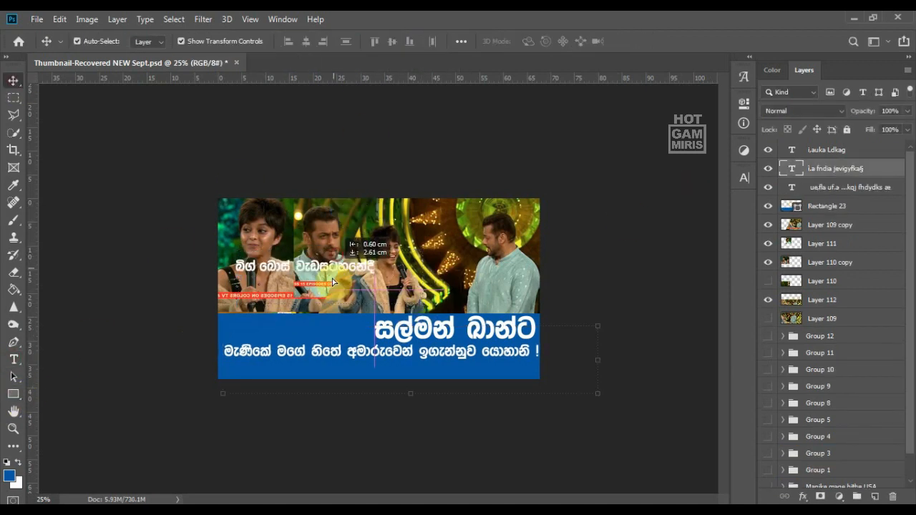
pyautogui.moveTo(350, 256); pyautogui.dragTo(334, 307)
pyautogui.click(616, 286)
pyautogui.moveTo(428, 339); pyautogui.dragTo(275, 337)
# Step: Break the lower headline line after "මැණිකේ මගේ හිතේ" and cut those words out of it
pyautogui.doubleClick(795, 190)
pyautogui.click(349, 358)
pyautogui.press('Return')
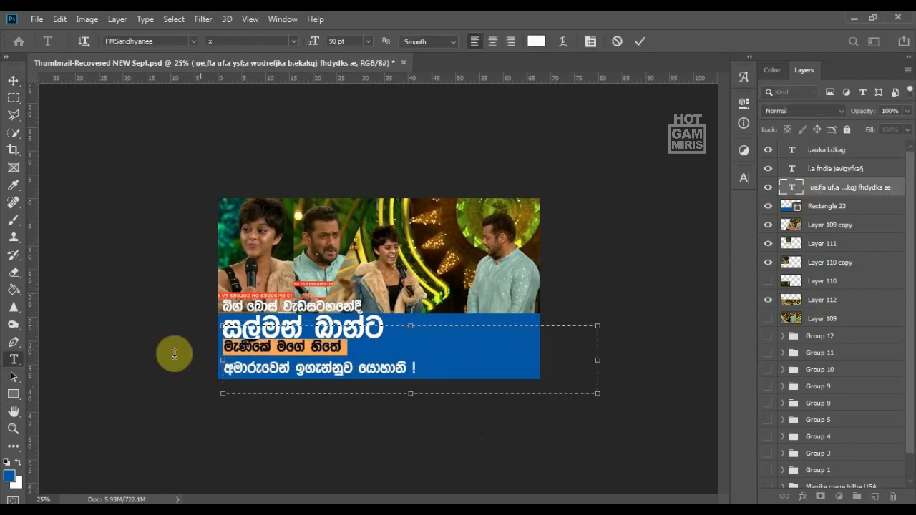
pyautogui.doubleClick(793, 174)
# Step: Try adding "මැණිකේ මගේ හිතේ" at 127 pt to the end of the "සල්මන් ඛාන්ට" text
pyautogui.doubleClick(794, 154)
pyautogui.click(404, 345)
pyautogui.hotkey('ctrl', 'v')
pyautogui.write('127')
pyautogui.press('Return')
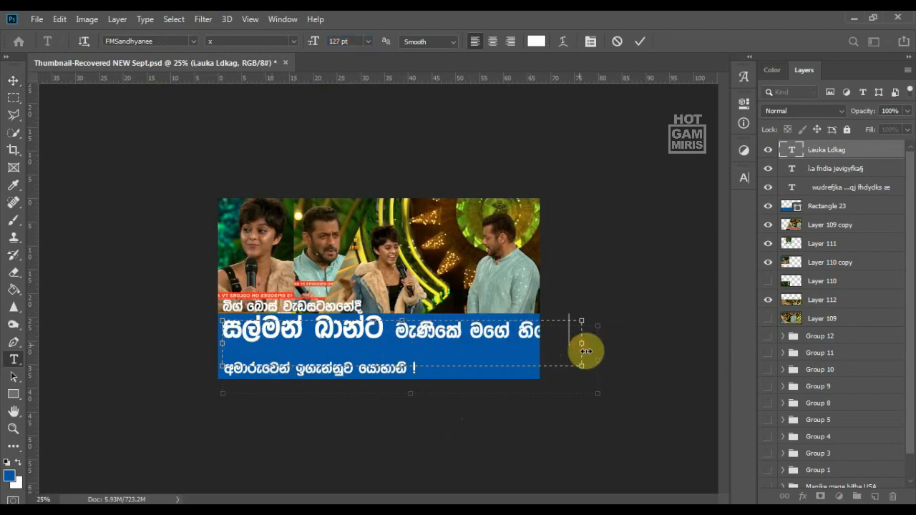
pyautogui.moveTo(415, 342); pyautogui.dragTo(598, 336)
pyautogui.press('BackSpace')
pyautogui.hotkey('ctrl', 'Return')
# Step: Paste "මැණිකේ මගේ හිතේ" into its own text box and scale it to fit beside "සල්මන් ඛාන්ට"
pyautogui.click(15, 357)
pyautogui.moveTo(407, 315); pyautogui.dragTo(532, 338)
pyautogui.hotkey('ctrl', 'v')
pyautogui.click(13, 80)
pyautogui.moveTo(466, 320); pyautogui.dragTo(552, 364)
pyautogui.moveTo(515, 324); pyautogui.dragTo(497, 330)
pyautogui.press('Return')
# Step: Remove the blank space before "අමාරුවෙන් ඉගැන්නුව යොහානි !" and enlarge the line to span the blue band's width
pyautogui.click(379, 375)
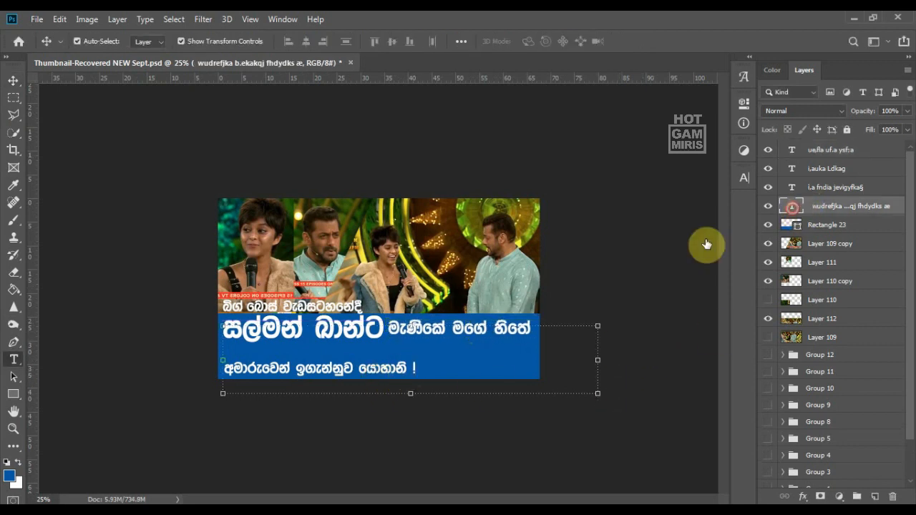
pyautogui.doubleClick(793, 208)
pyautogui.click(329, 379)
pyautogui.click(13, 81)
pyautogui.moveTo(539, 392); pyautogui.dragTo(564, 359)
pyautogui.moveTo(491, 342); pyautogui.dragTo(492, 365)
pyautogui.hotkey('shift', 'Left')
pyautogui.hotkey('shift', 'Left')
pyautogui.hotkey('shift', 'Up')
pyautogui.press('Return')
# Step: Nudge "සල්මන් ඛාන්ට" and "මැණිකේ මගේ හිතේ" down to line up evenly above the bottom line
pyautogui.click(483, 331)
pyautogui.hotkey('shift', 'Down')
pyautogui.hotkey('shift', 'Down')
pyautogui.click(349, 336)
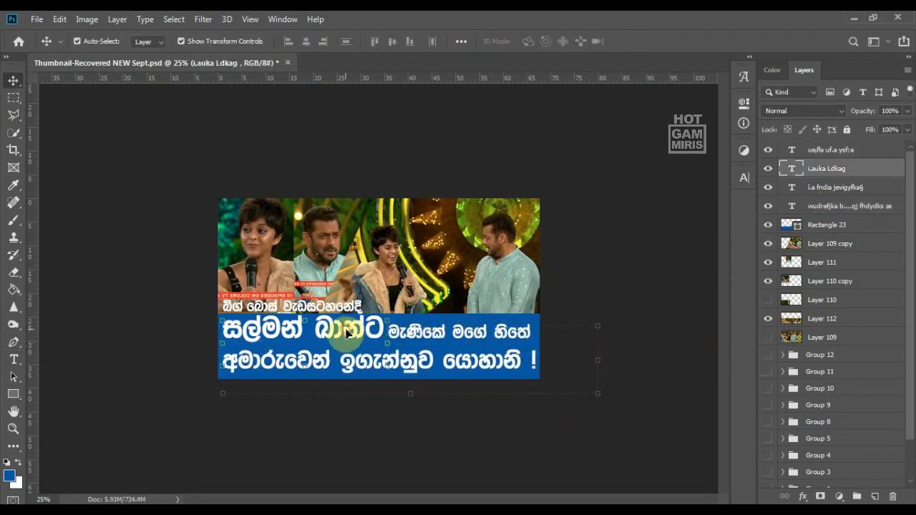
pyautogui.hotkey('shift', 'Down')
pyautogui.hotkey('shift', 'Down')
pyautogui.click(458, 337)
pyautogui.hotkey('shift', 'Down')
pyautogui.click(405, 365)
# Step: Draw a rectangle over "බිග් බොස් වැඩසටහනේදී" just above the blue band and slant its right end
pyautogui.click(322, 307)
pyautogui.click(12, 394)
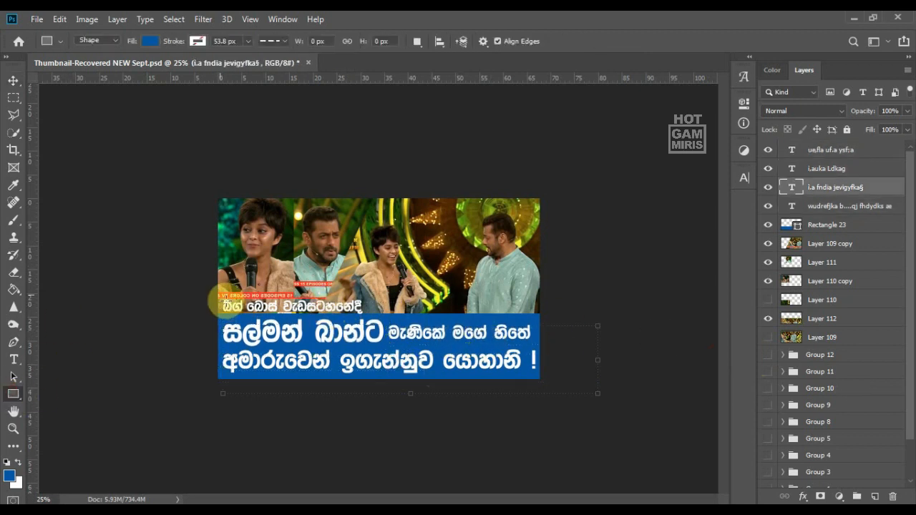
pyautogui.moveTo(374, 321); pyautogui.dragTo(369, 316)
pyautogui.click(705, 99)
pyautogui.press('v')
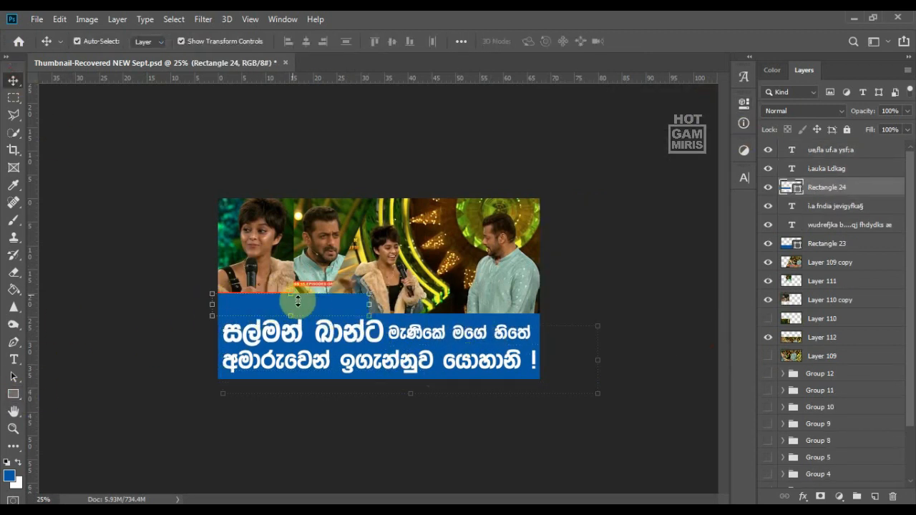
pyautogui.moveTo(297, 298); pyautogui.dragTo(298, 293)
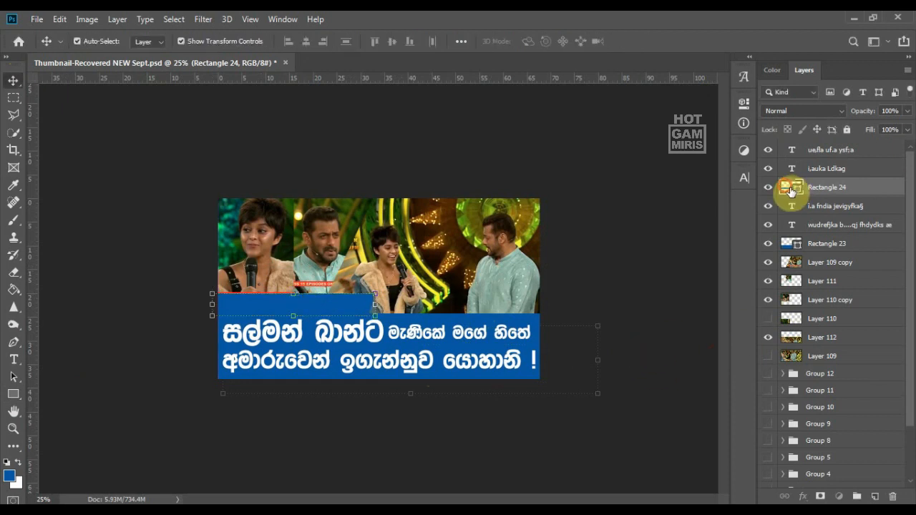
# Step: Recolour the slanted rectangle red and stack it beneath the text layers, directly above the blue rectangle
pyautogui.doubleClick(790, 188)
pyautogui.click(750, 96)
pyautogui.click(835, 92)
pyautogui.moveTo(780, 209); pyautogui.dragTo(800, 233)
pyautogui.doubleClick(797, 188)
pyautogui.click(540, 43)
pyautogui.click(844, 92)
pyautogui.click(13, 80)
pyautogui.click(594, 343)
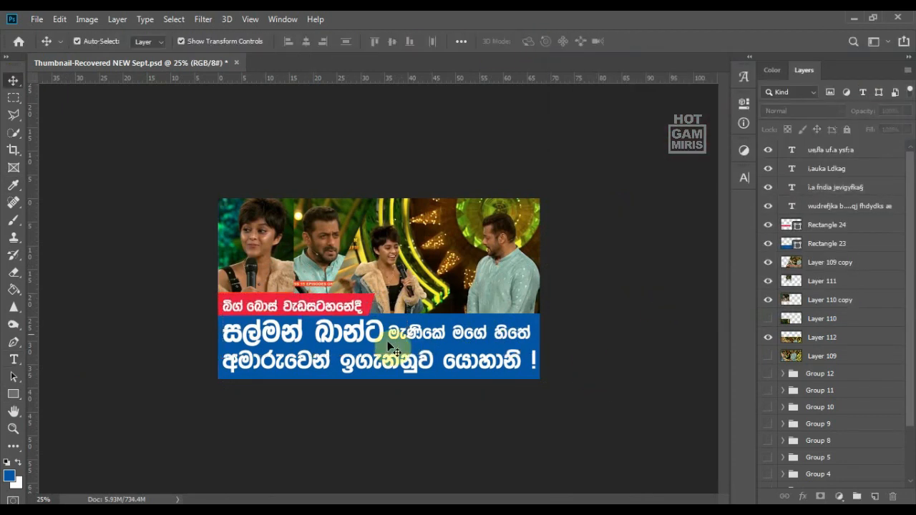
# Step: Lower the blue rectangle slightly and move the stage photo of Layer 109 copy up a little
pyautogui.click(845, 246)
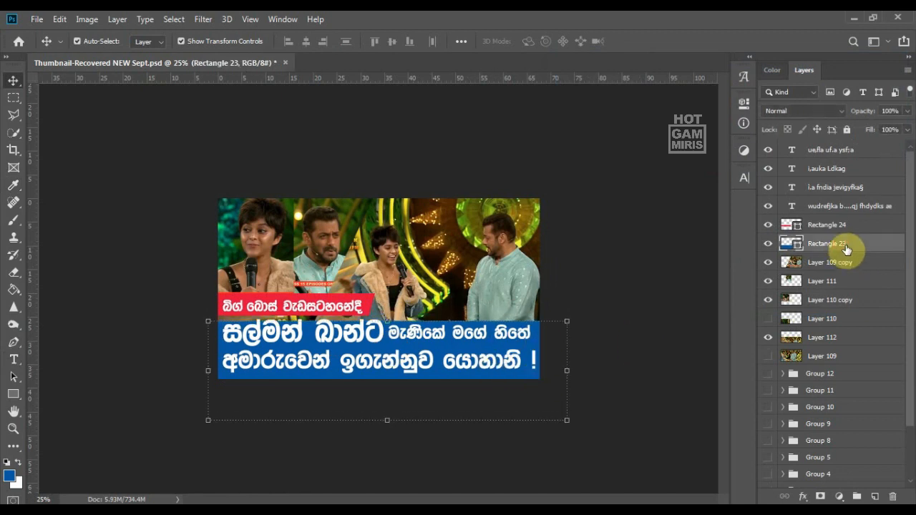
pyautogui.click(514, 265)
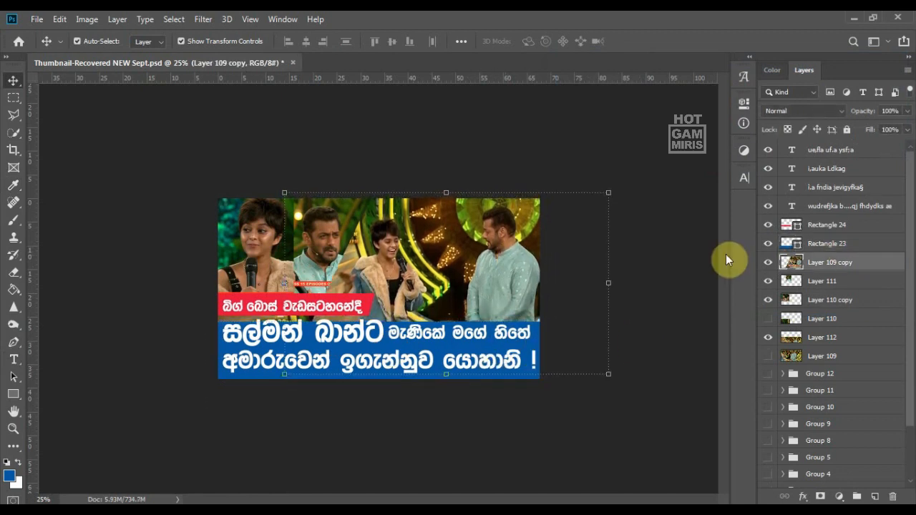
pyautogui.click(531, 430)
pyautogui.moveTo(510, 371); pyautogui.dragTo(510, 373)
# Step: Add a Stroke effect to the "සල්මන් ඛාන්ට" text layer
pyautogui.click(770, 206)
pyautogui.click(770, 206)
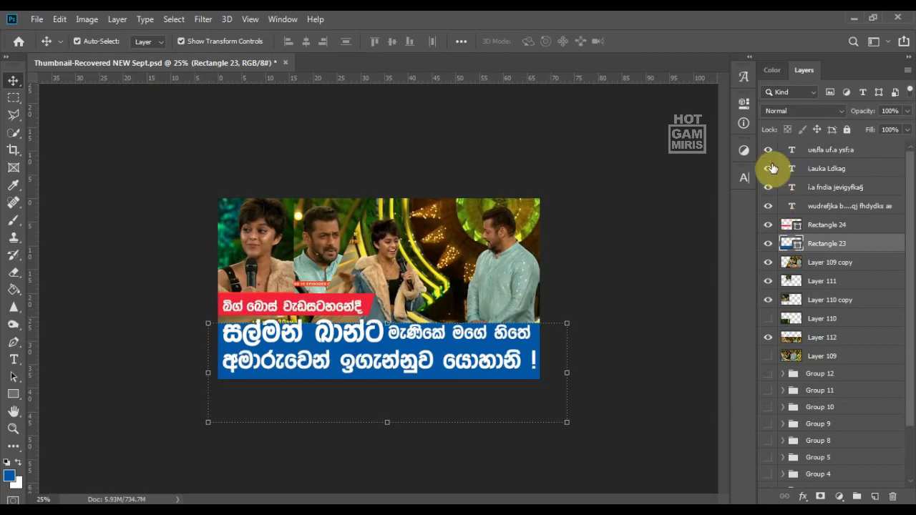
pyautogui.click(869, 167)
pyautogui.doubleClick(874, 169)
pyautogui.click(350, 148)
pyautogui.click(800, 60)
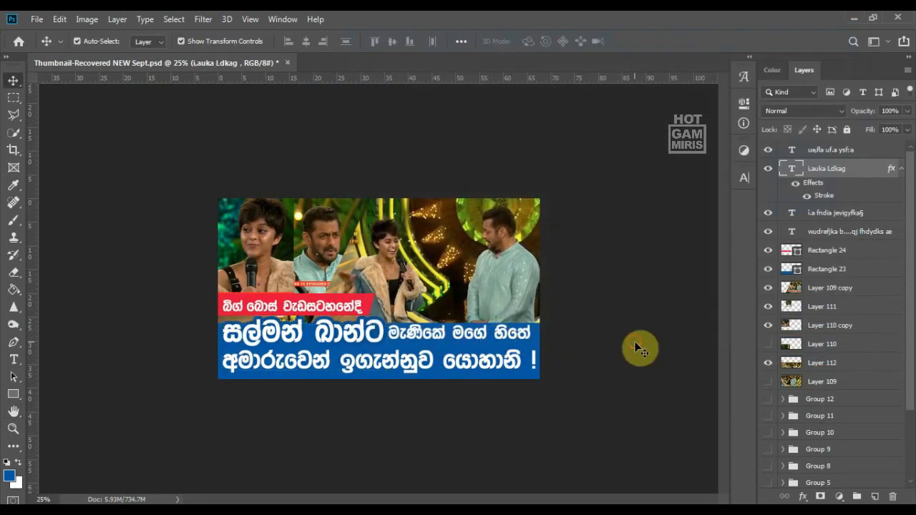
# Step: Duplicate the blue rectangle, recolour the copy yellow and lower it behind the bottom headline line
pyautogui.click(845, 270)
pyautogui.hotkey('ctrl', 'j')
pyautogui.doubleClick(791, 269)
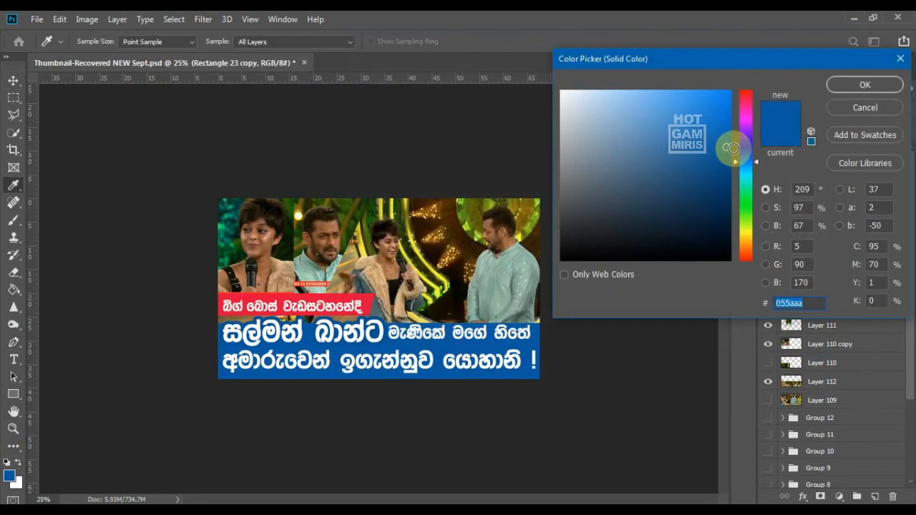
pyautogui.click(747, 231)
pyautogui.click(865, 85)
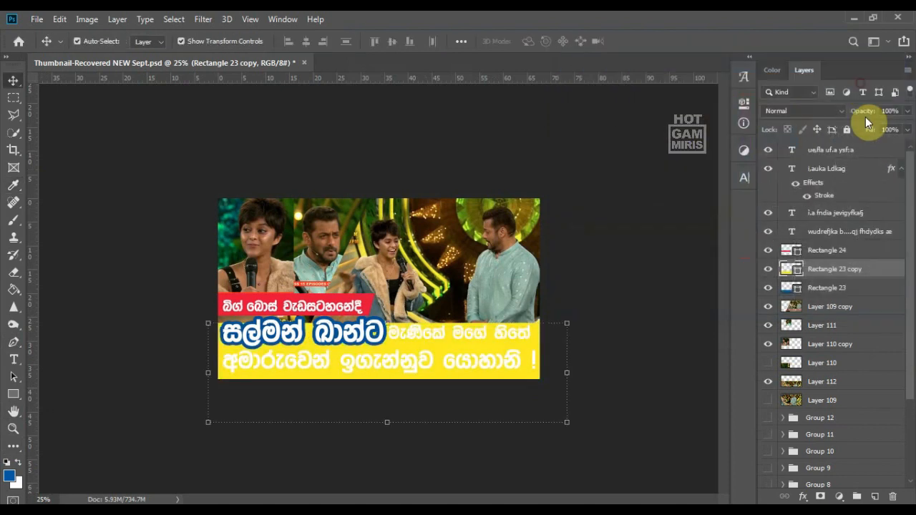
pyautogui.click(673, 343)
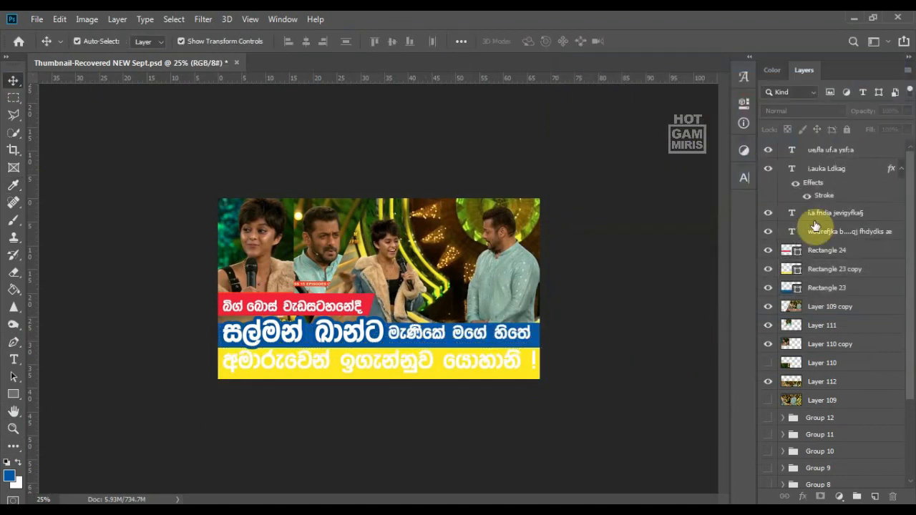
# Step: Change the colour of the bottom headline text "අමාරුවෙන් ඉගැන්නුව යොහානි !" to black
pyautogui.click(838, 230)
pyautogui.doubleClick(794, 231)
pyautogui.click(536, 42)
pyautogui.moveTo(716, 217); pyautogui.dragTo(632, 259)
pyautogui.click(846, 85)
pyautogui.click(554, 289)
pyautogui.click(554, 289)
pyautogui.click(792, 290)
pyautogui.click(621, 310)
# Step: Move the red slanted rectangle and its "බිග් බොස් වැඩසටහනේදී" text slightly down towards the blue band
pyautogui.moveTo(326, 323); pyautogui.dragTo(325, 322)
pyautogui.click(667, 348)
pyautogui.click(837, 256)
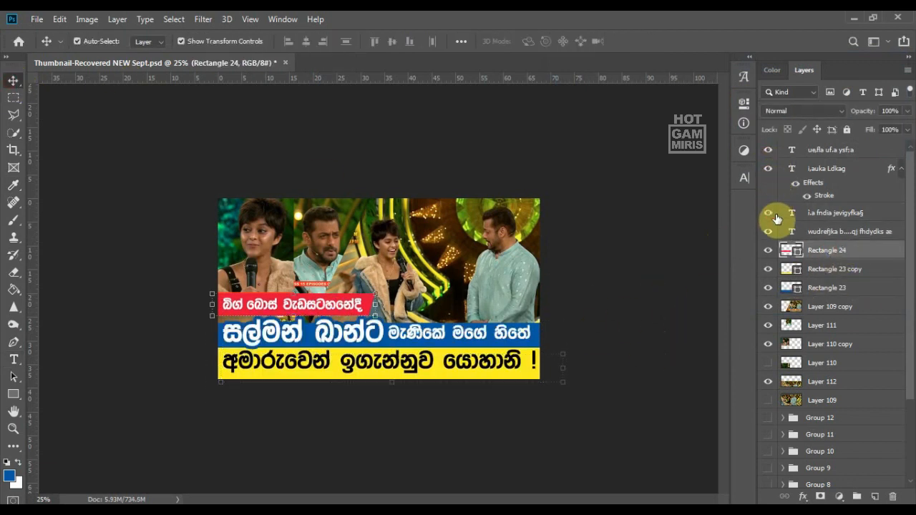
pyautogui.click(641, 289)
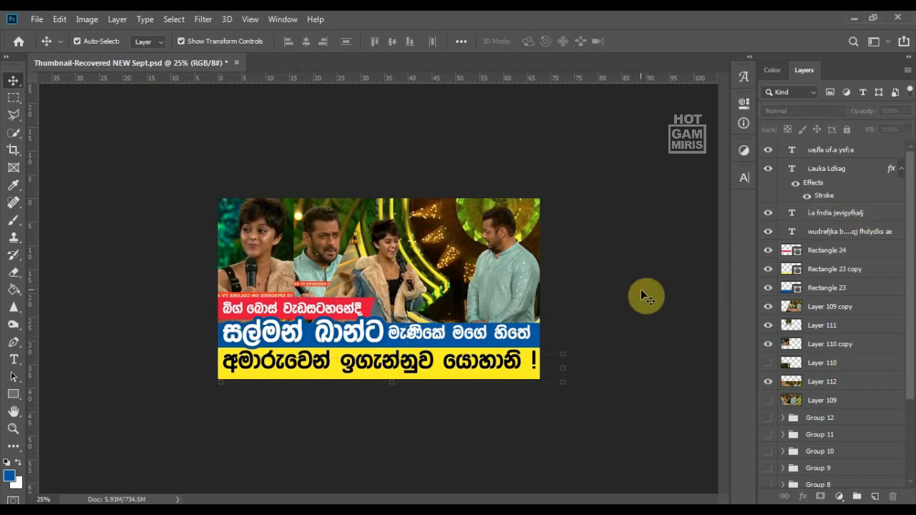
# Step: Nudge the black bottom line, "මැණිකේ මගේ හිතේ" and "සල්මන් ඛාන්ට" slightly down within their bands
pyautogui.moveTo(414, 361); pyautogui.dragTo(429, 337)
pyautogui.click(689, 280)
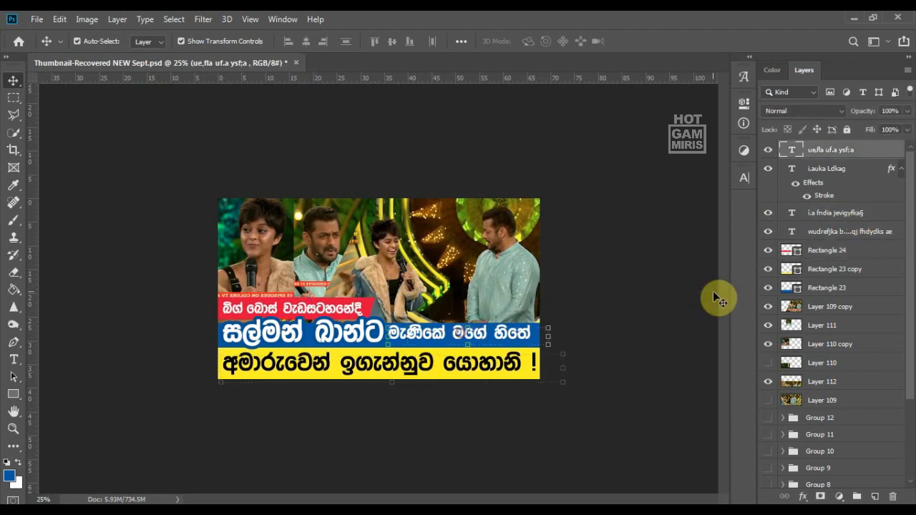
pyautogui.click(667, 264)
pyautogui.moveTo(351, 329); pyautogui.dragTo(352, 331)
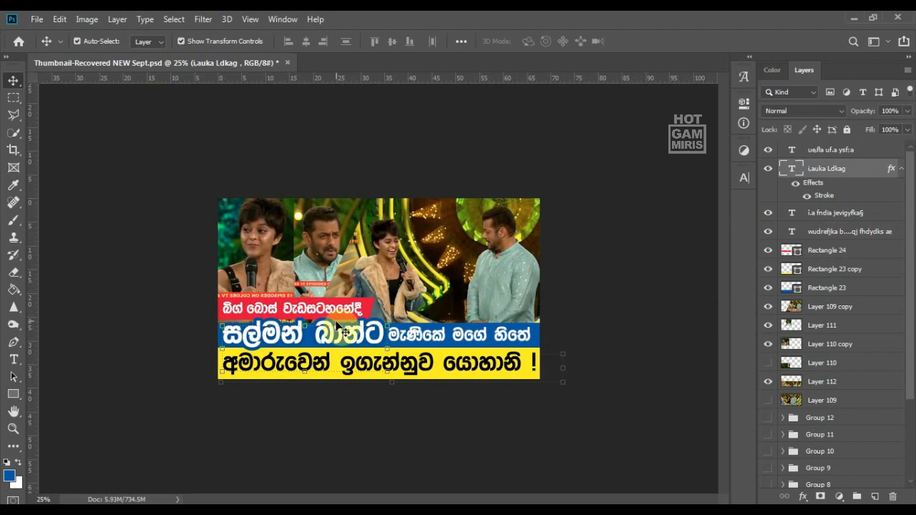
# Step: Select the red rectangle together with its text, nudge them and scale both to about 103%
pyautogui.click(863, 257)
pyautogui.keyDown('ctrl'); pyautogui.click(870, 215); pyautogui.keyUp('ctrl')
pyautogui.hotkey('shift', 'Up')
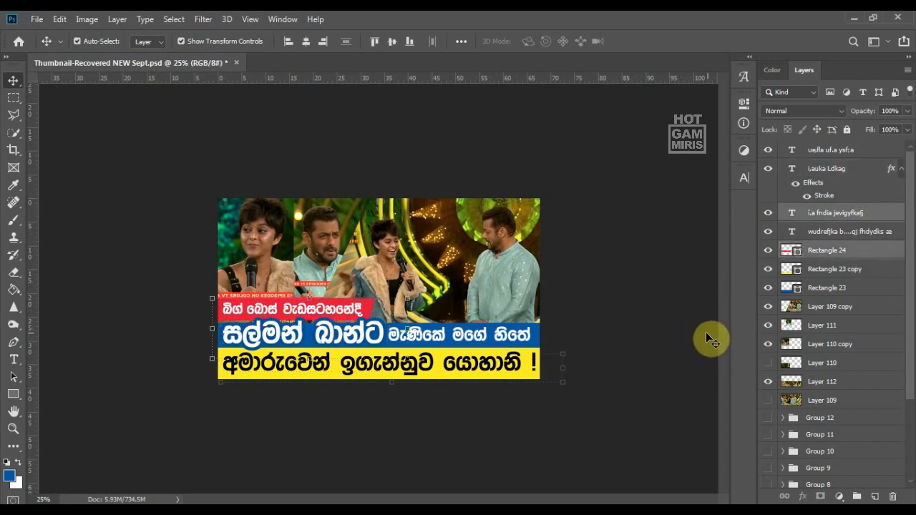
pyautogui.moveTo(407, 359); pyautogui.dragTo(412, 361)
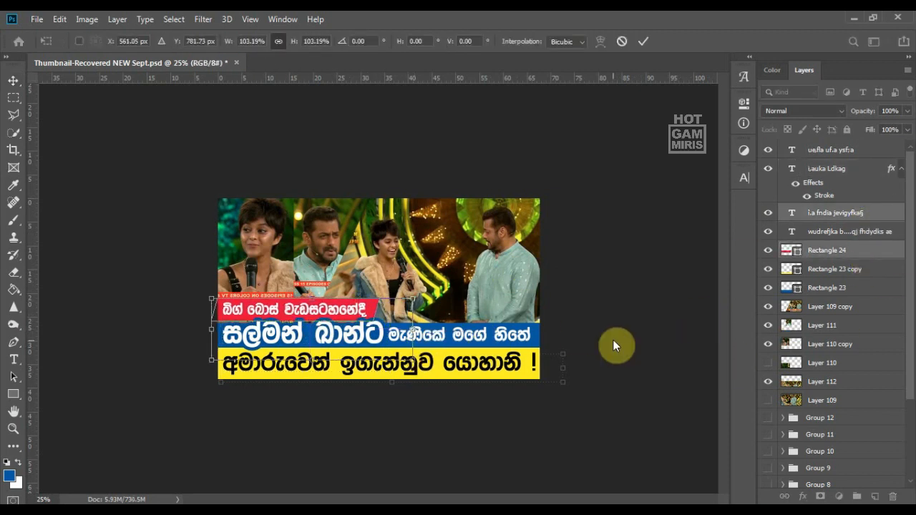
pyautogui.click(616, 367)
pyautogui.click(616, 368)
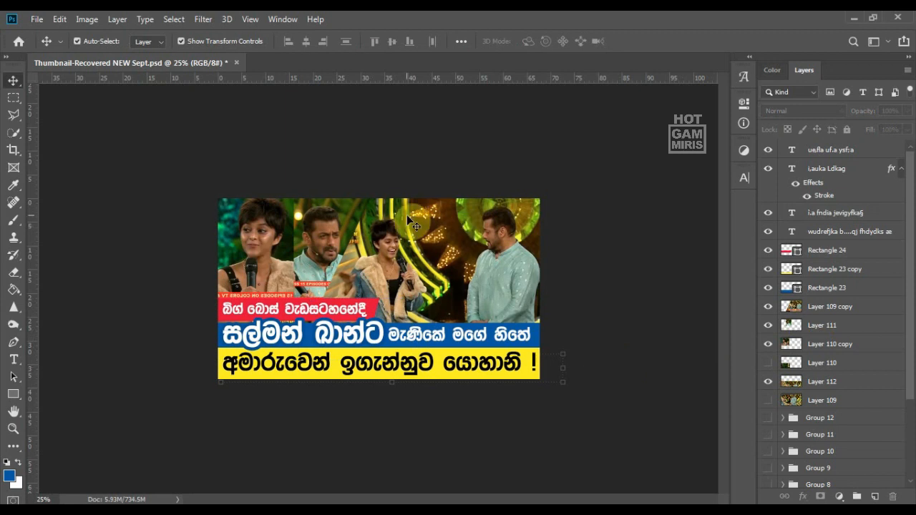
# Step: Copy a thin strip of Layer 110 copy to a new layer and place it over the red ticker beneath the microphone
pyautogui.hotkey('ctrl', '+')
pyautogui.press('m')
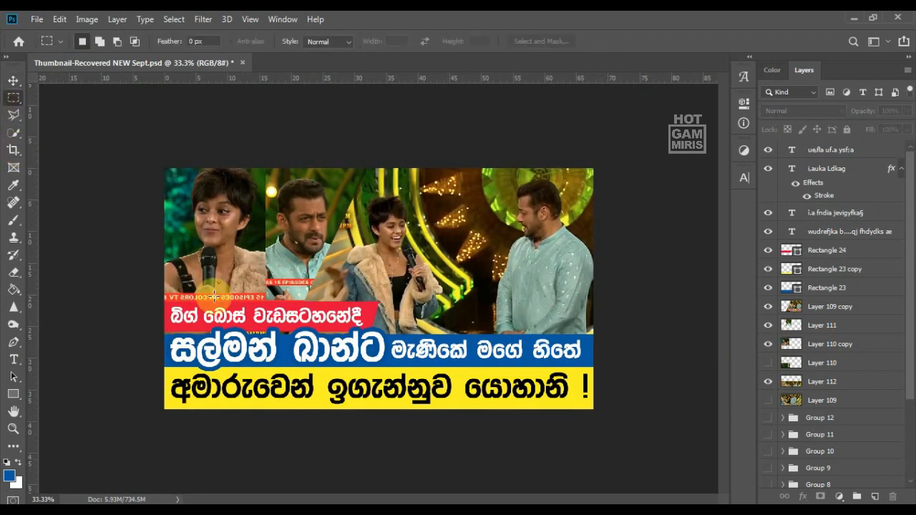
pyautogui.click(798, 348)
pyautogui.moveTo(163, 298); pyautogui.dragTo(274, 290)
pyautogui.hotkey('ctrl', 'j')
pyautogui.click(16, 83)
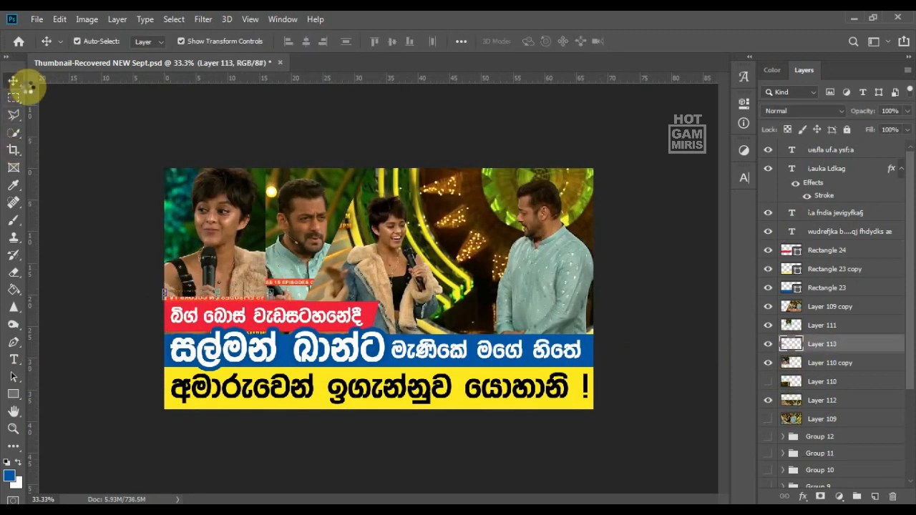
pyautogui.click(321, 457)
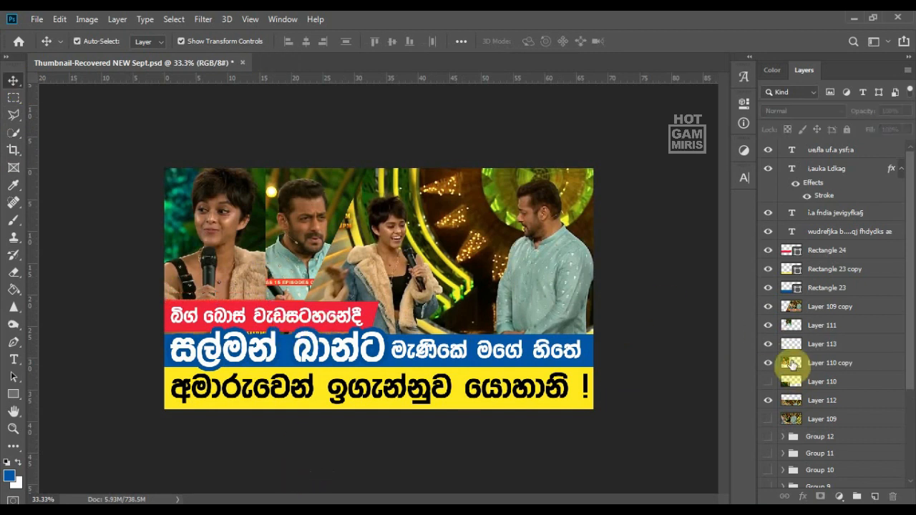
# Step: Brighten the woman's close-up photo on Layer 110 copy slightly with Brightness/Contrast
pyautogui.click(792, 364)
pyautogui.click(87, 20)
pyautogui.moveTo(107, 48)
pyautogui.click(243, 49)
pyautogui.moveTo(739, 143)
pyautogui.mouseDown()
pyautogui.moveTo(765, 151)
pyautogui.moveTo(745, 147)
pyautogui.mouseUp()
pyautogui.click(846, 133)
# Step: Apply Brightness/Contrast to the man's close-up photo and to the stage photo
pyautogui.click(288, 219)
pyautogui.click(87, 19)
pyautogui.moveTo(107, 55)
pyautogui.click(244, 55)
pyautogui.click(851, 134)
pyautogui.click(510, 263)
pyautogui.click(87, 19)
pyautogui.click(244, 56)
pyautogui.click(847, 133)
# Step: Brighten the copied strip covering the ticker by about 37 with Brightness/Contrast
pyautogui.click(161, 122)
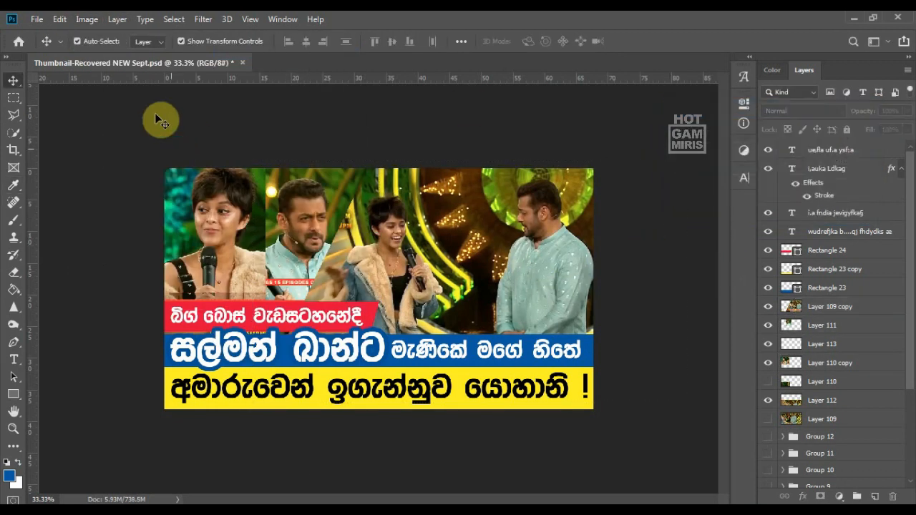
pyautogui.click(231, 297)
pyautogui.click(87, 20)
pyautogui.moveTo(107, 55)
pyautogui.click(243, 56)
pyautogui.moveTo(737, 147); pyautogui.dragTo(763, 147)
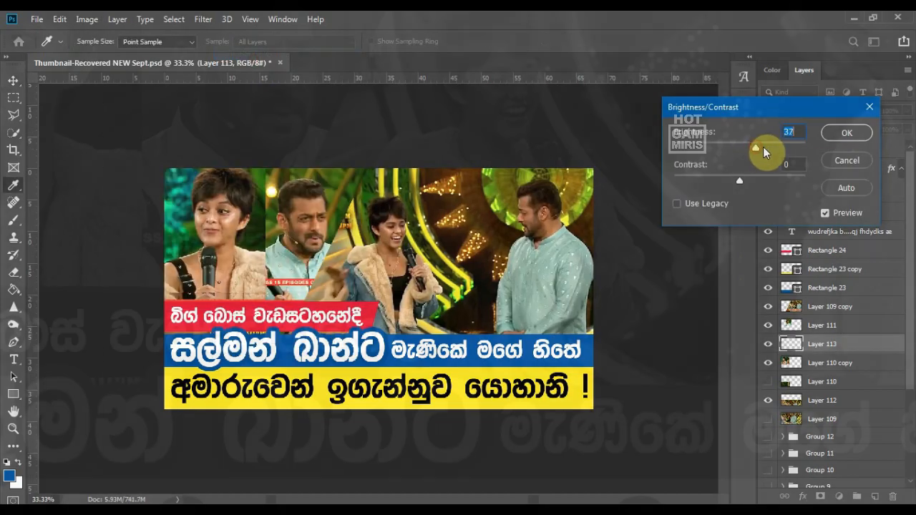
pyautogui.click(846, 133)
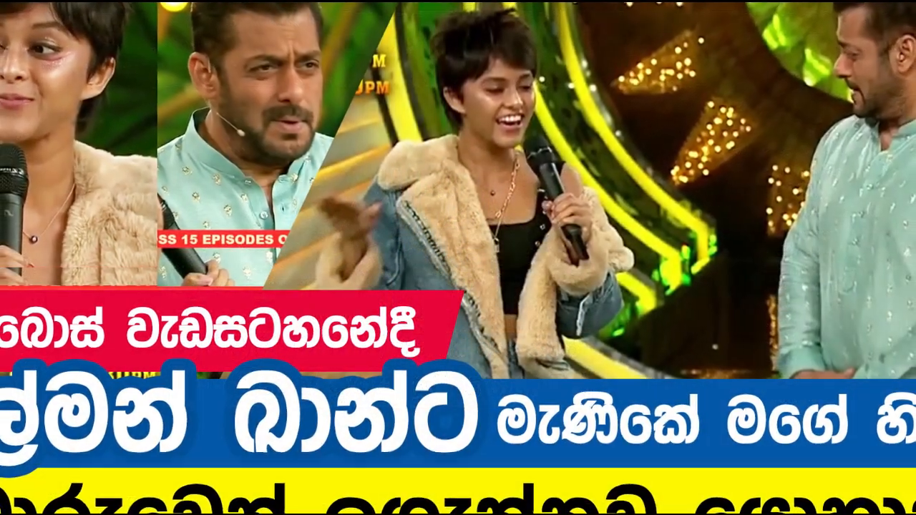